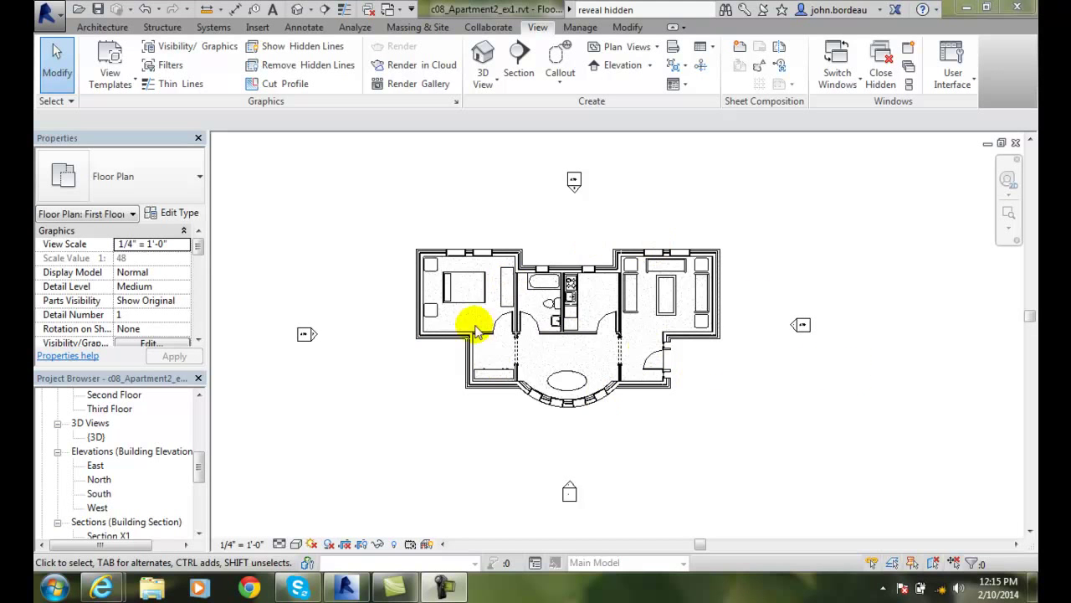
On the First Floor plan, start an elevation marker set to the Building Elevation type
scroll(199, 474, up, 5)
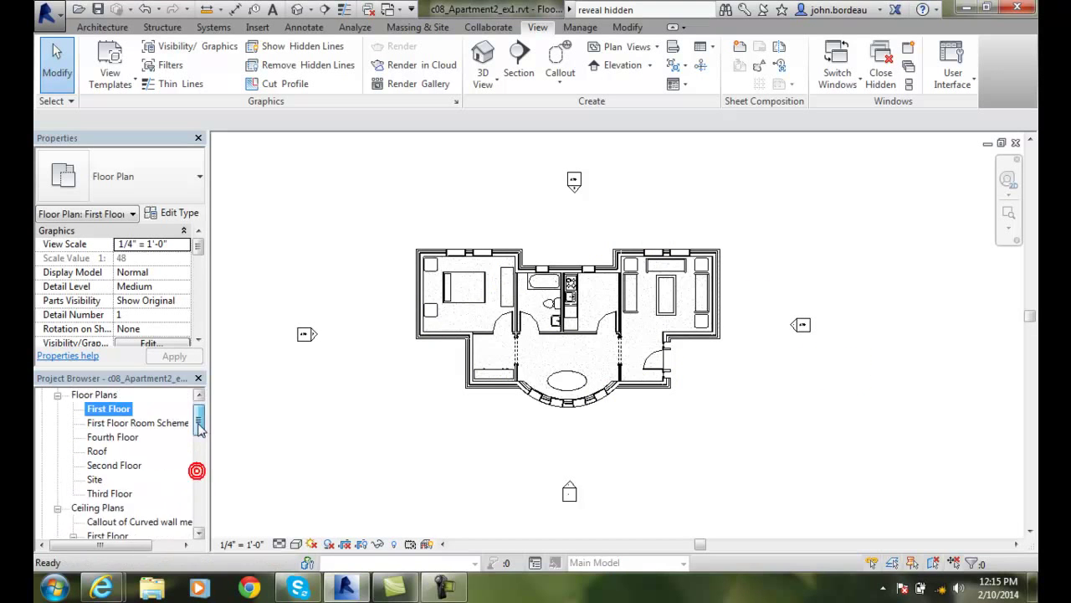
click(109, 422)
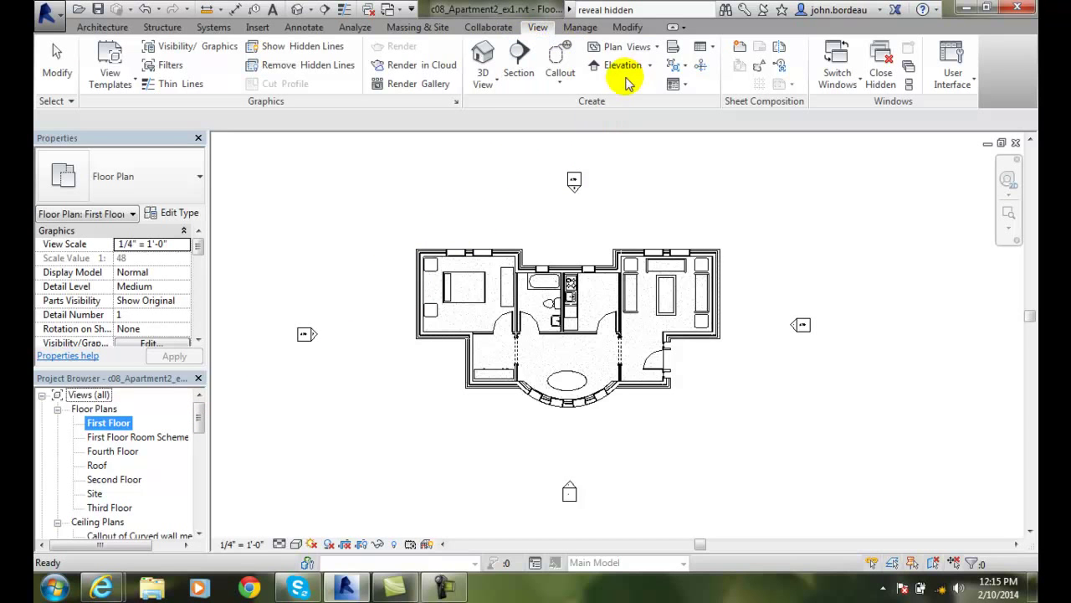
click(649, 67)
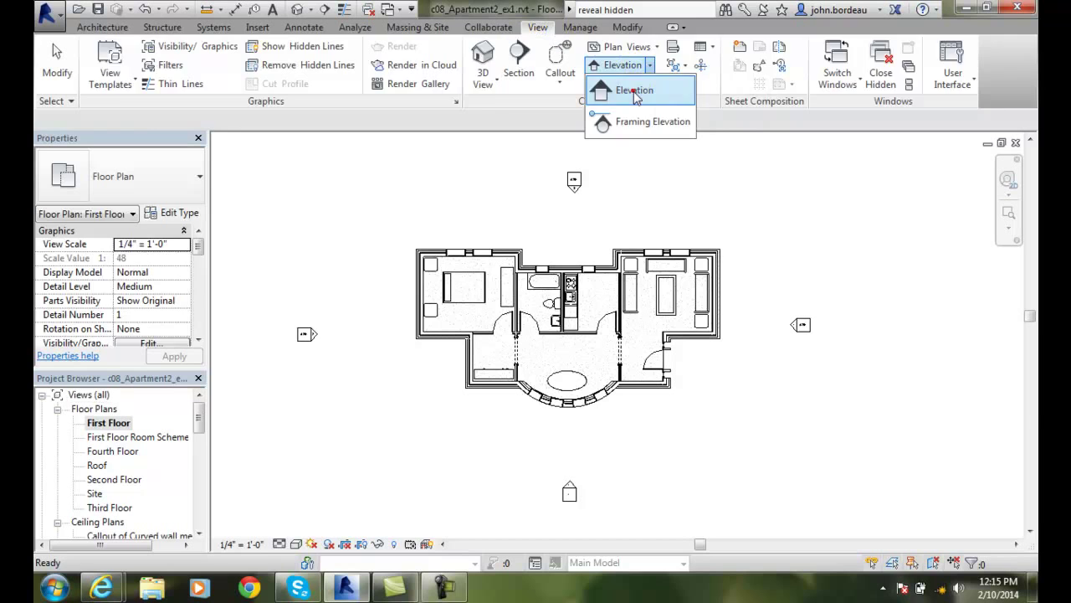
click(633, 90)
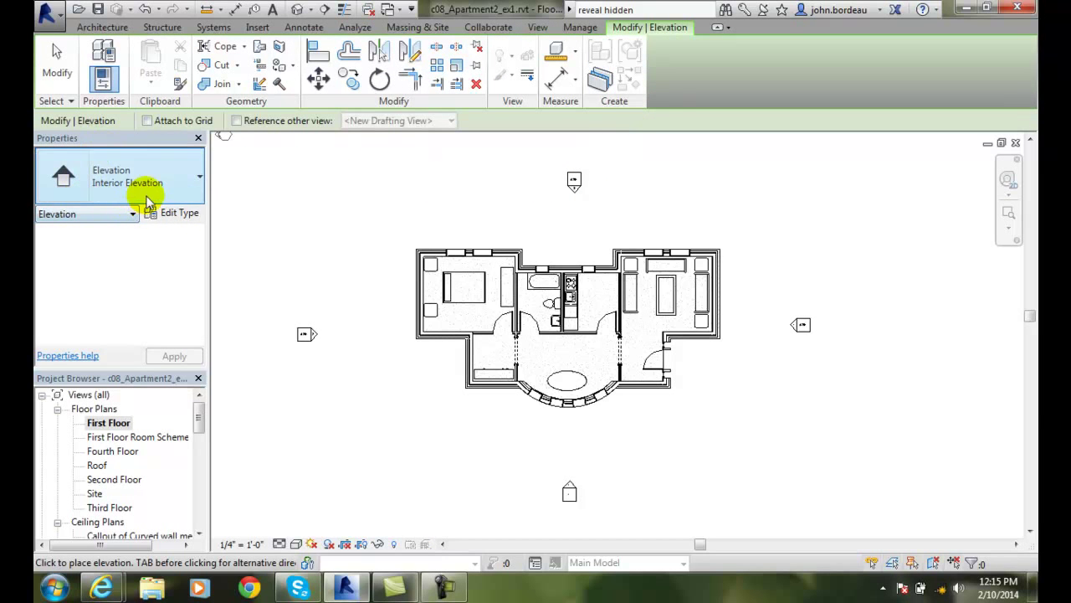
click(199, 177)
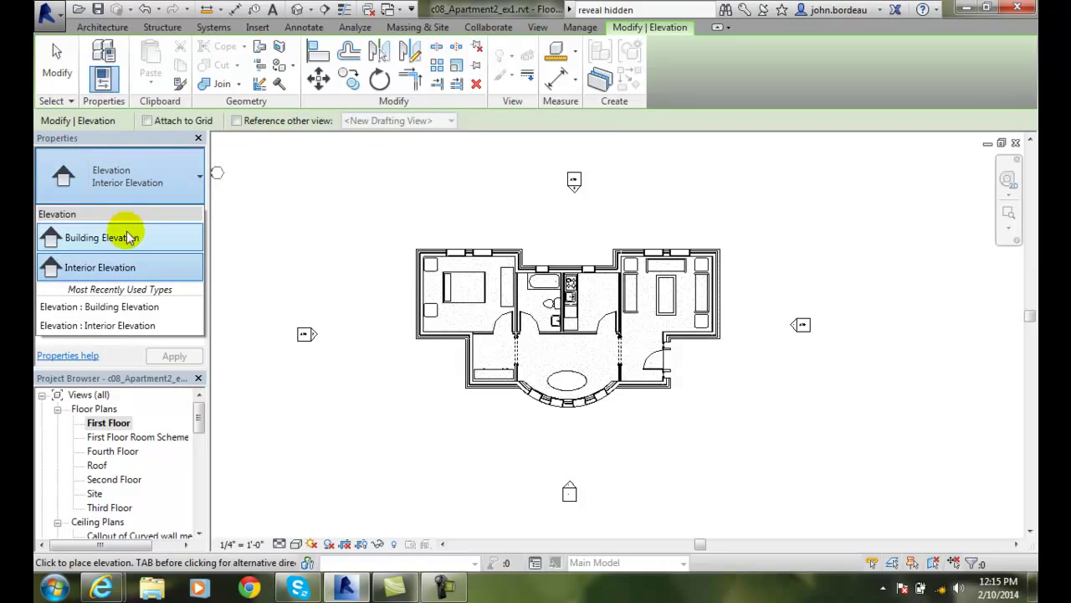
click(123, 240)
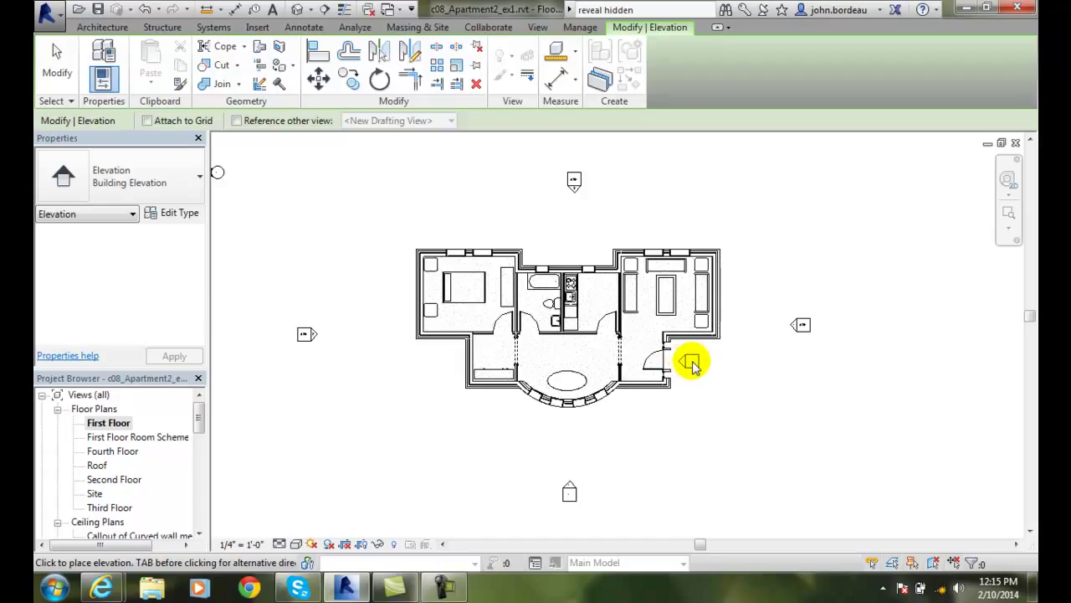
Place the marker beside the east door facing it, then select the new Elevation 1 - a view
click(691, 366)
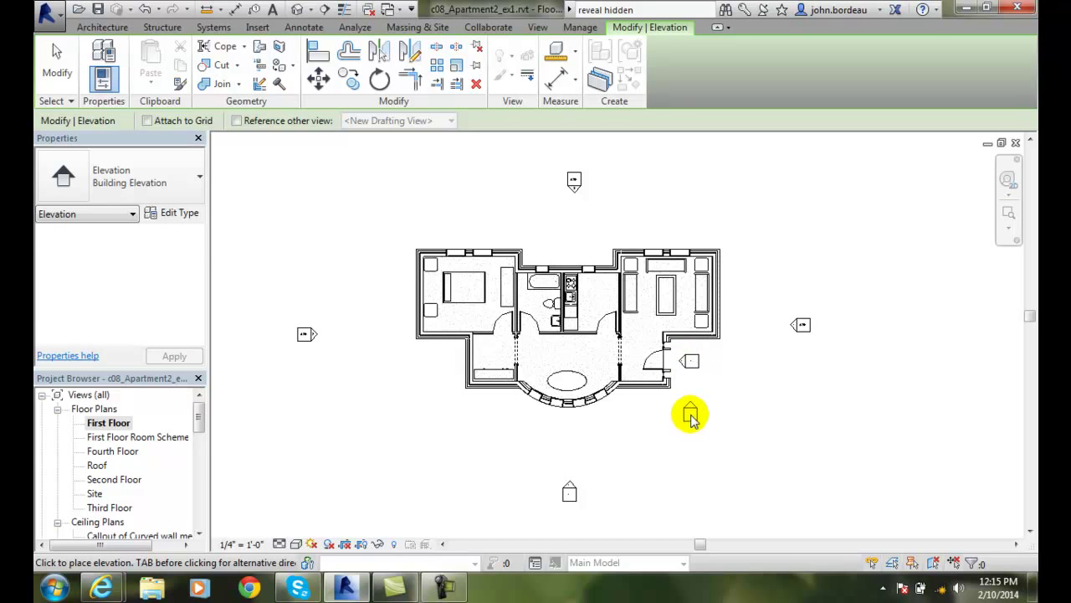
key(Escape)
key(Escape)
drag(201, 414, 200, 466)
click(120, 488)
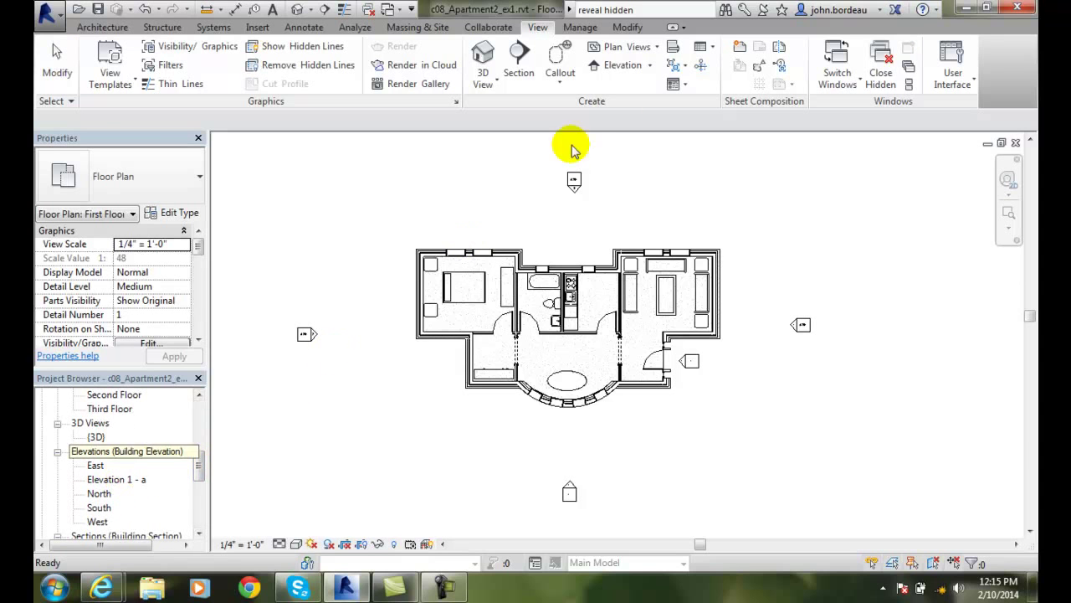
Place an Interior Elevation type marker inside the kitchen
click(628, 66)
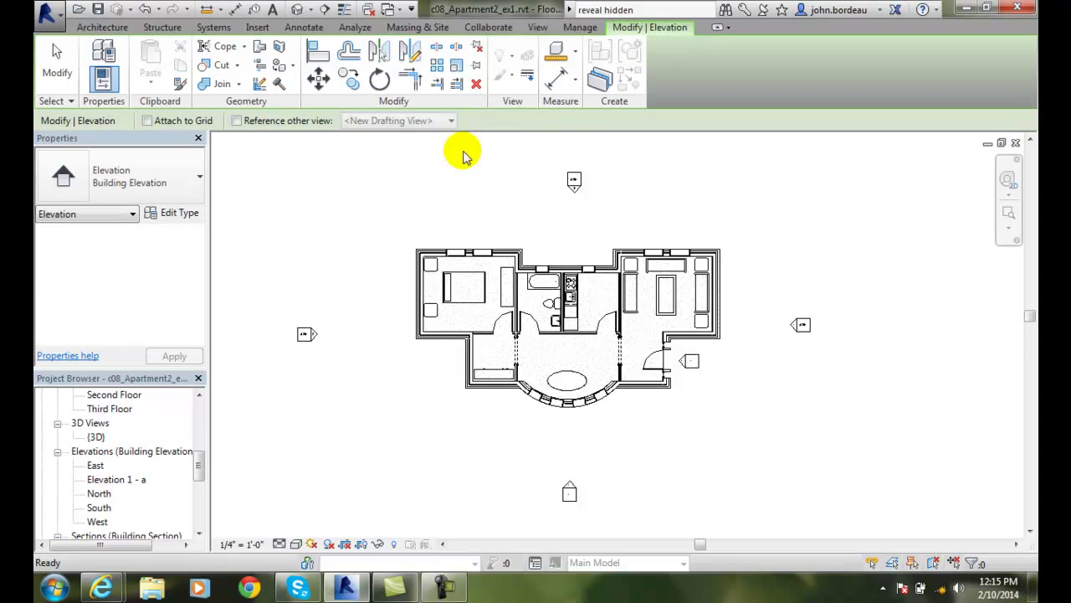
click(199, 175)
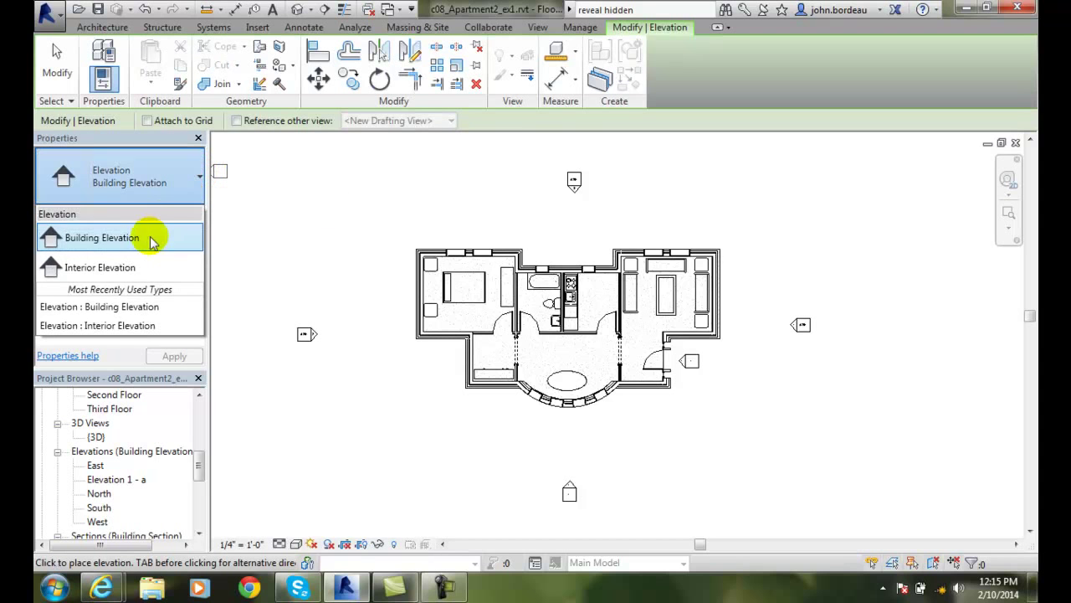
click(113, 271)
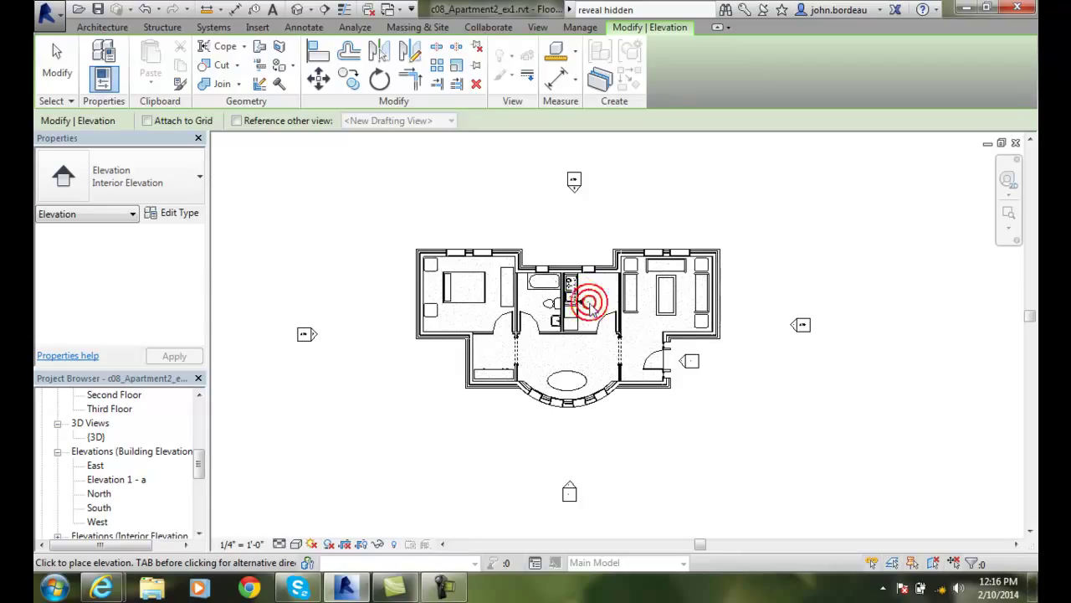
key(Escape)
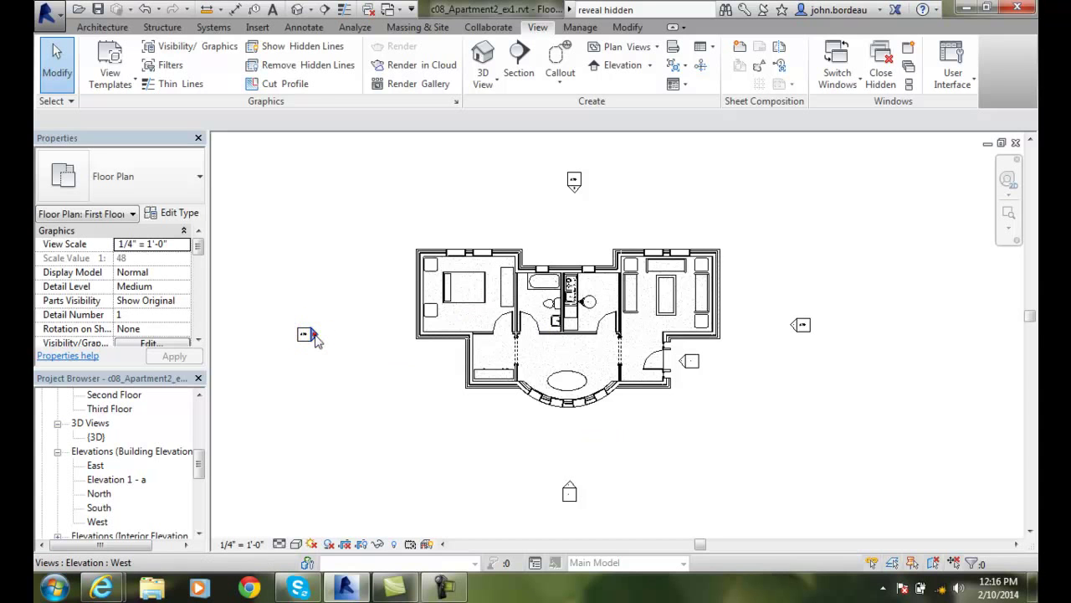
Select the West elevation marker and trim its extent line at the top and bottom ends
click(307, 334)
scroll(394, 294, down, 1)
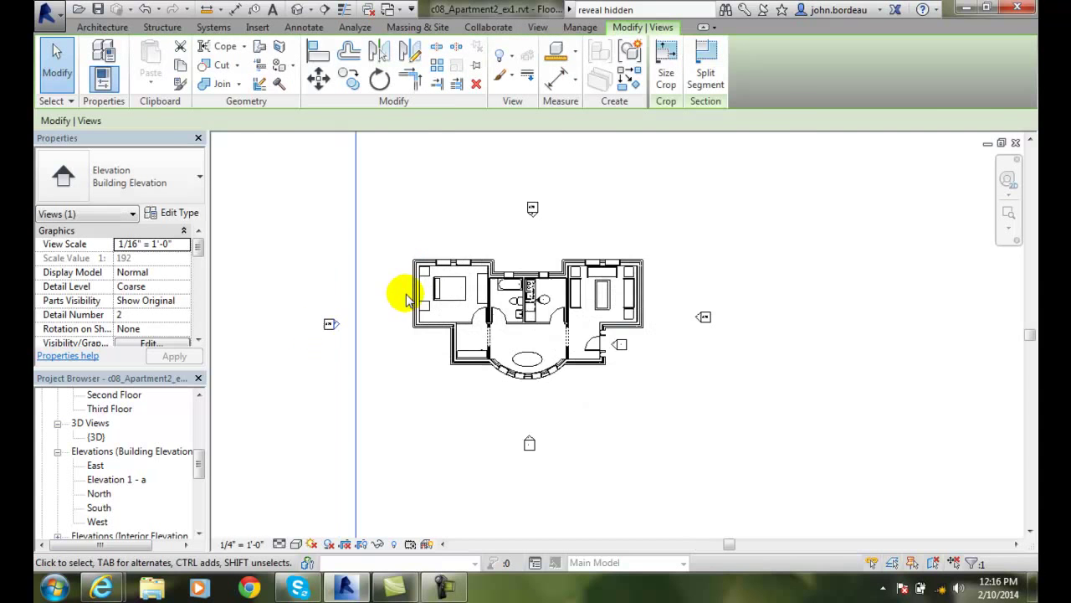
scroll(734, 293, down, 1)
scroll(735, 294, down, 2)
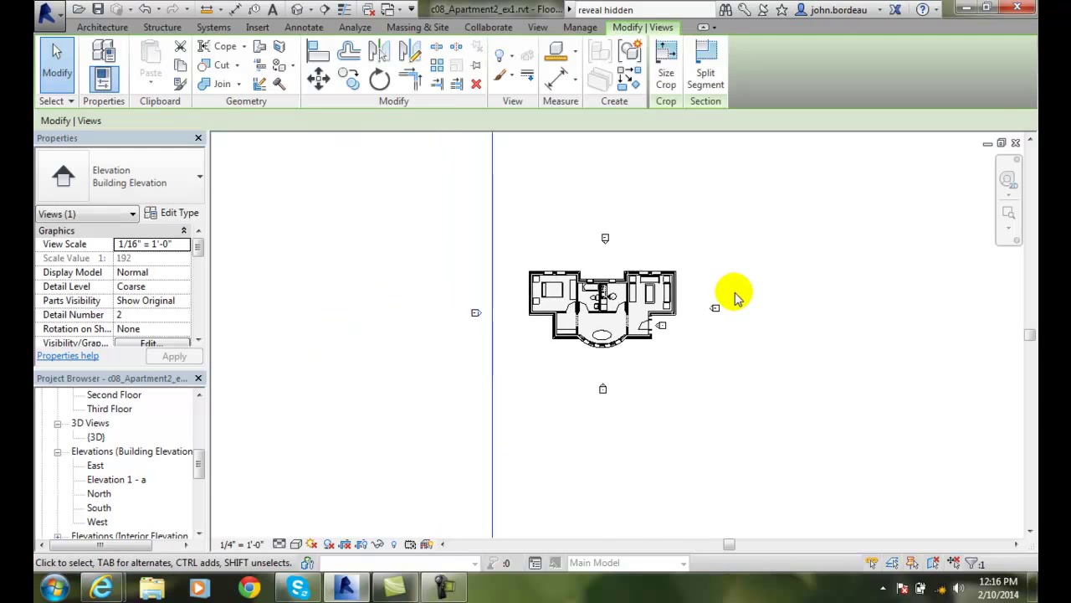
scroll(736, 300, down, 1)
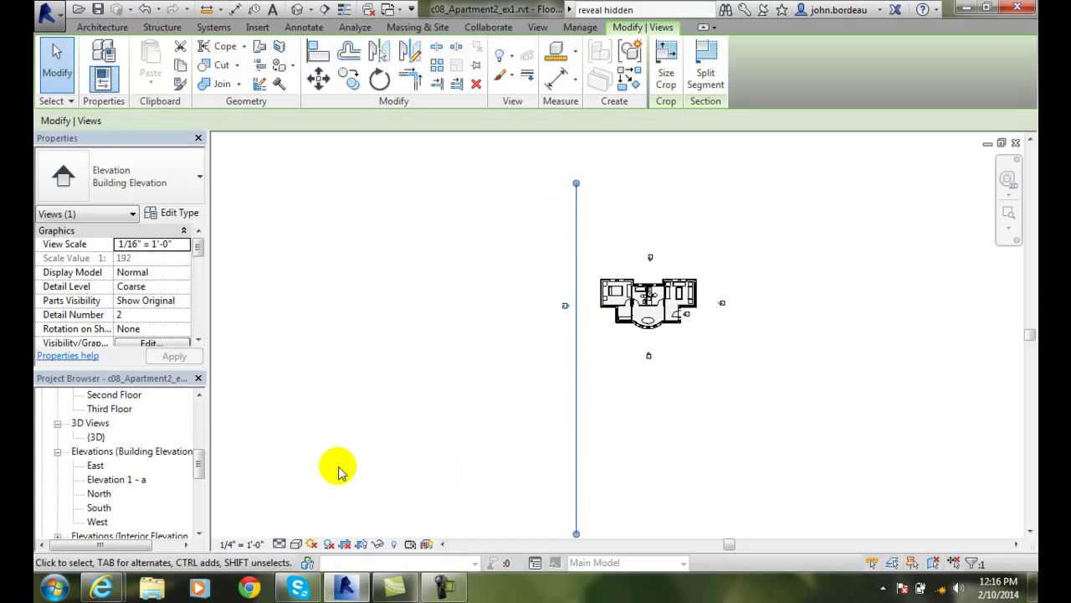
drag(199, 249, 200, 313)
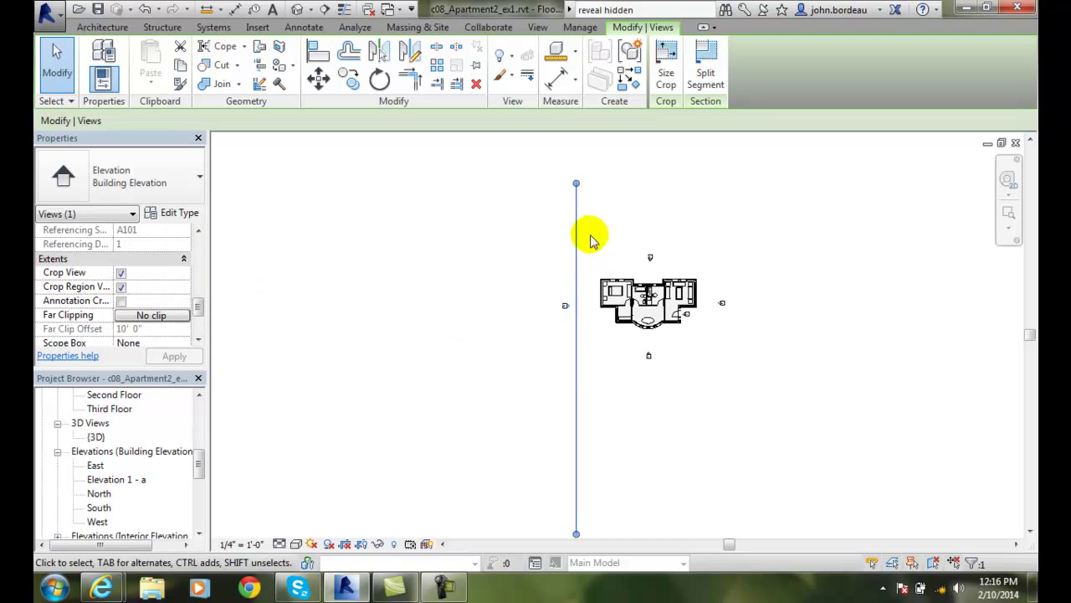
click(576, 184)
drag(576, 199, 576, 266)
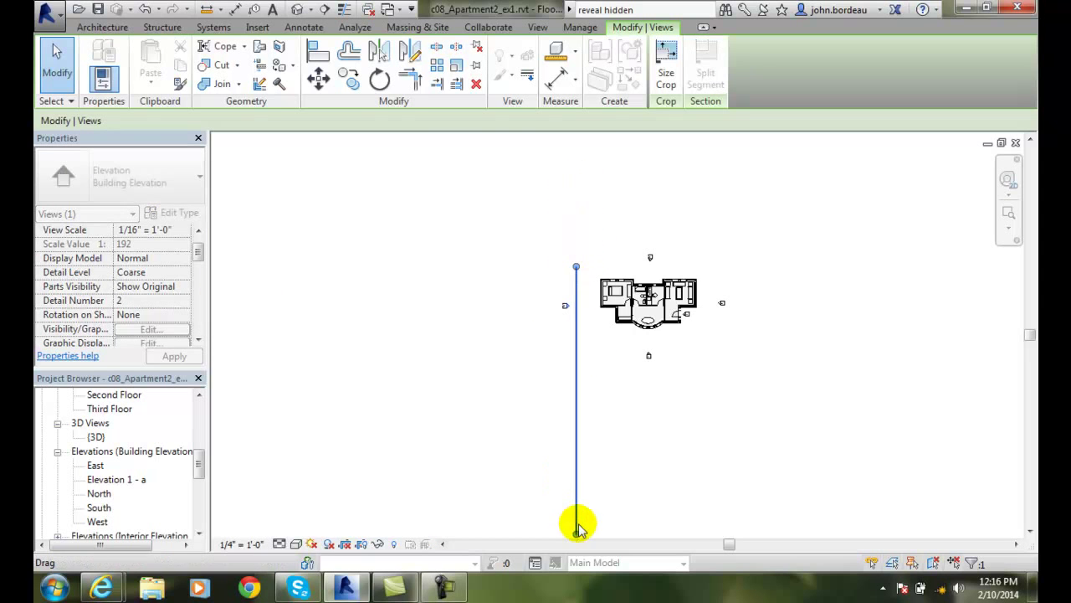
drag(576, 532, 578, 456)
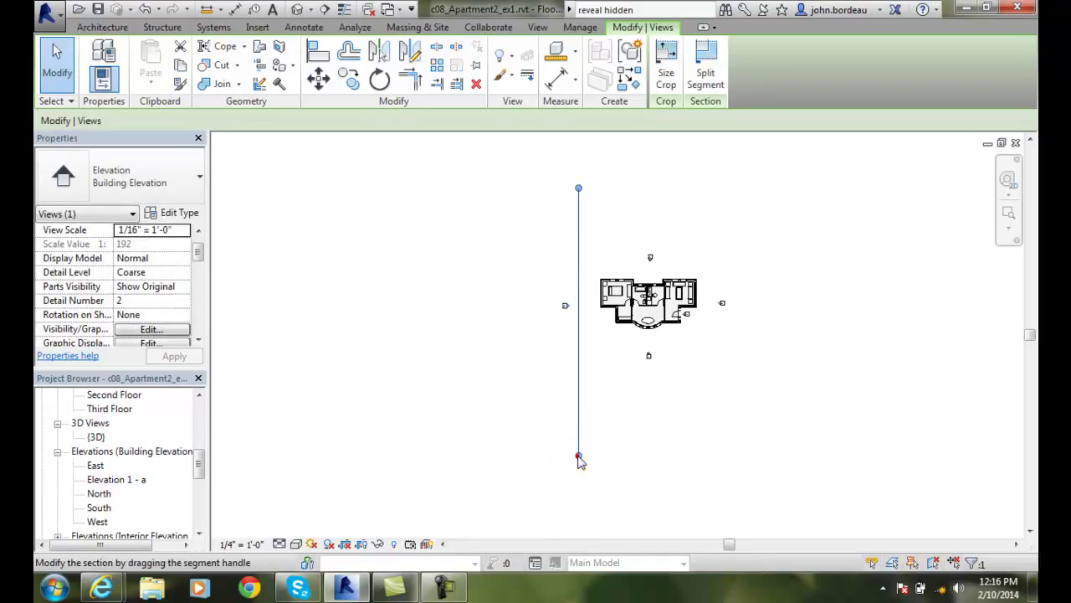
click(580, 333)
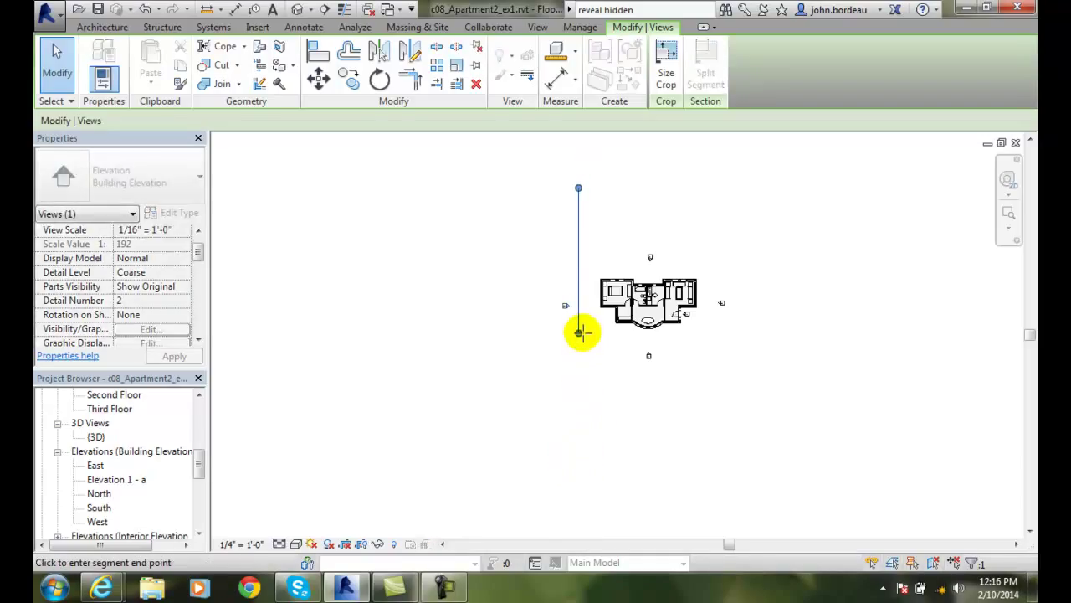
Bring the extent line's top end level with the building and move the line closer to the west wall
click(576, 185)
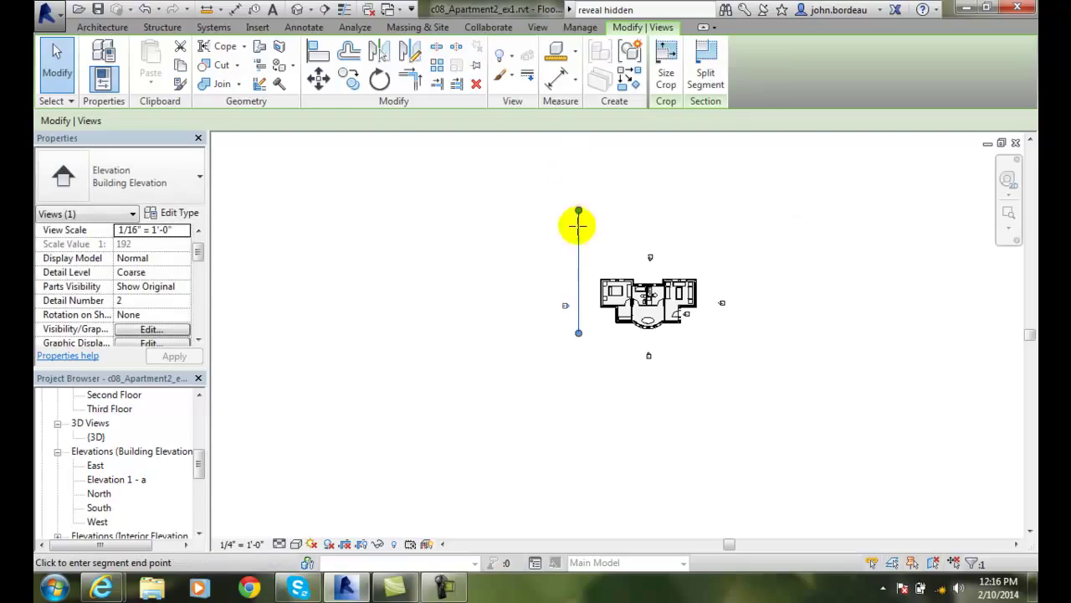
click(578, 266)
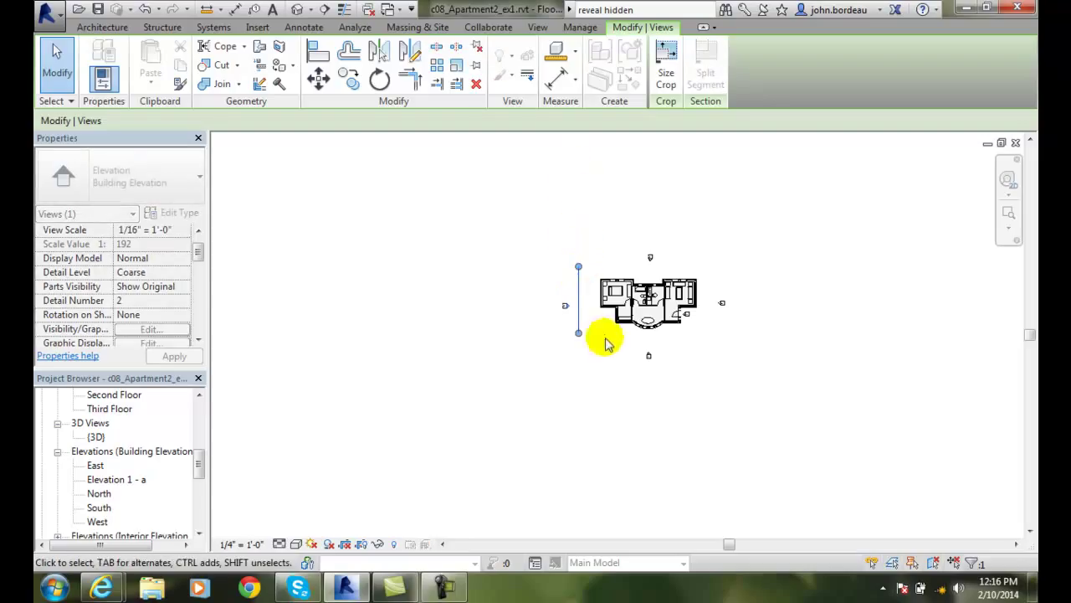
click(578, 310)
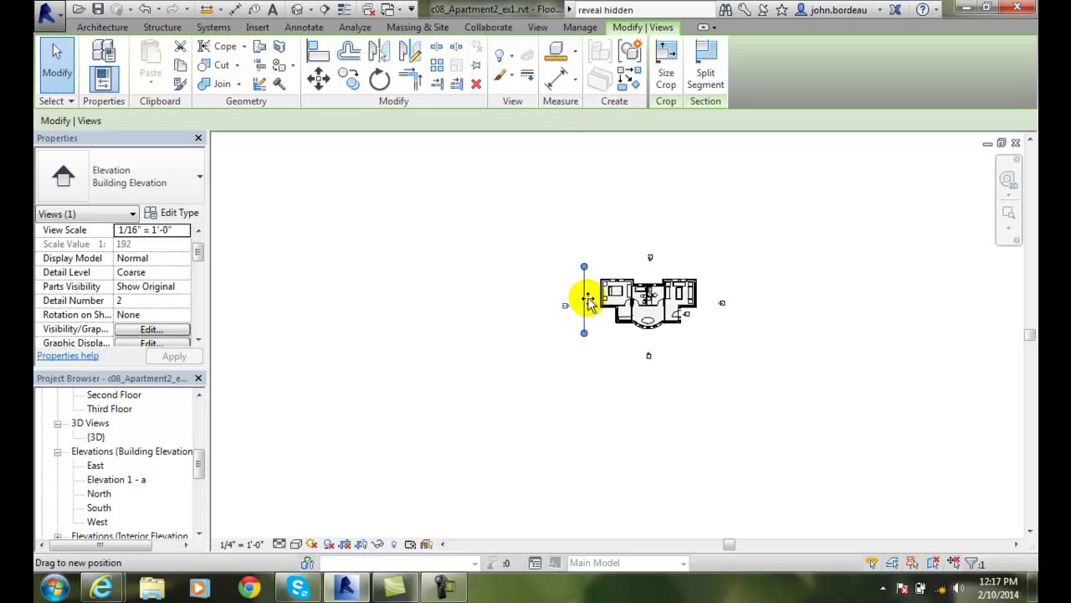
mouse_move(588, 302)
mouse_down()
mouse_move(603, 303)
mouse_move(586, 320)
mouse_up()
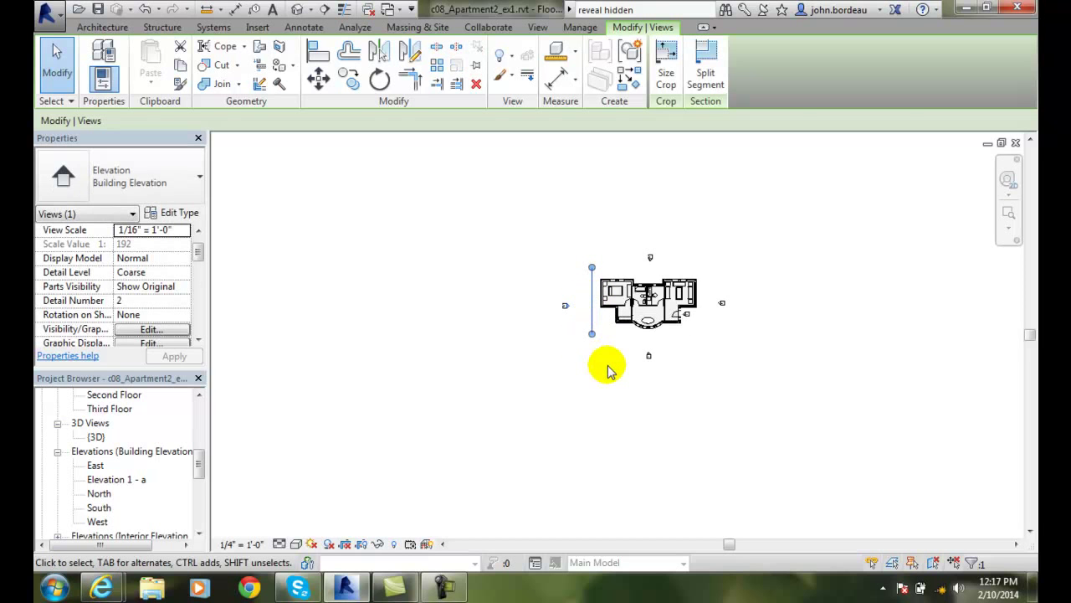
Select the South elevation marker and move its view line just below the plan
click(645, 378)
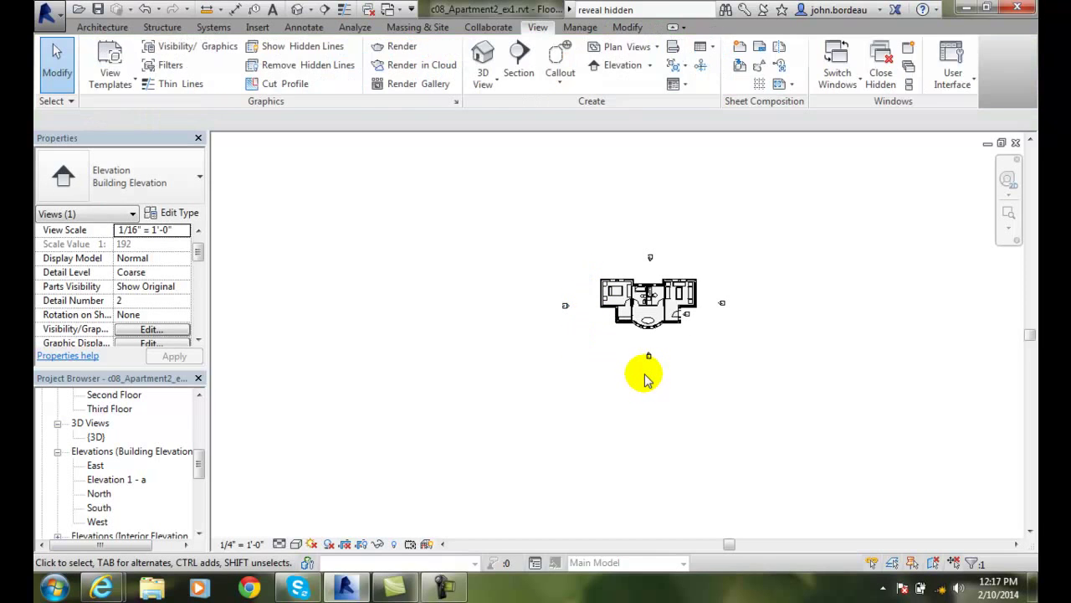
scroll(649, 364, up, 2)
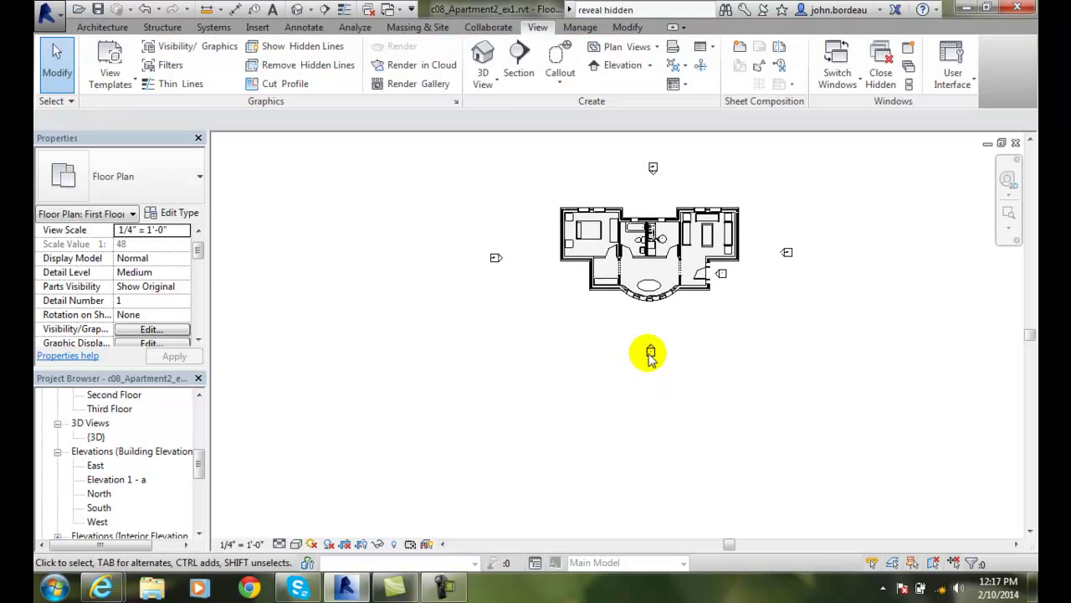
click(652, 353)
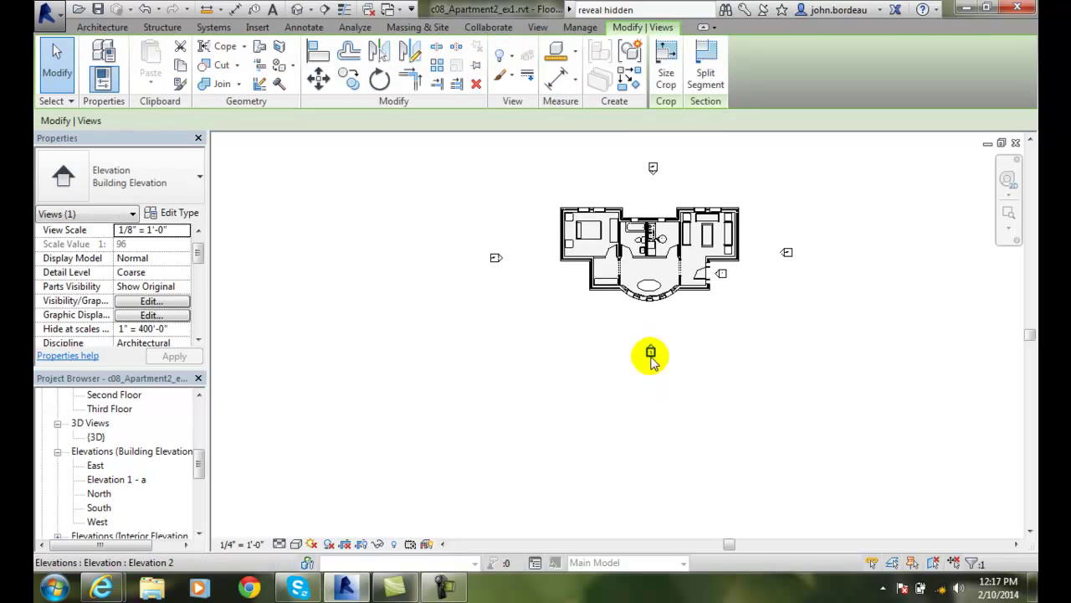
key(Escape)
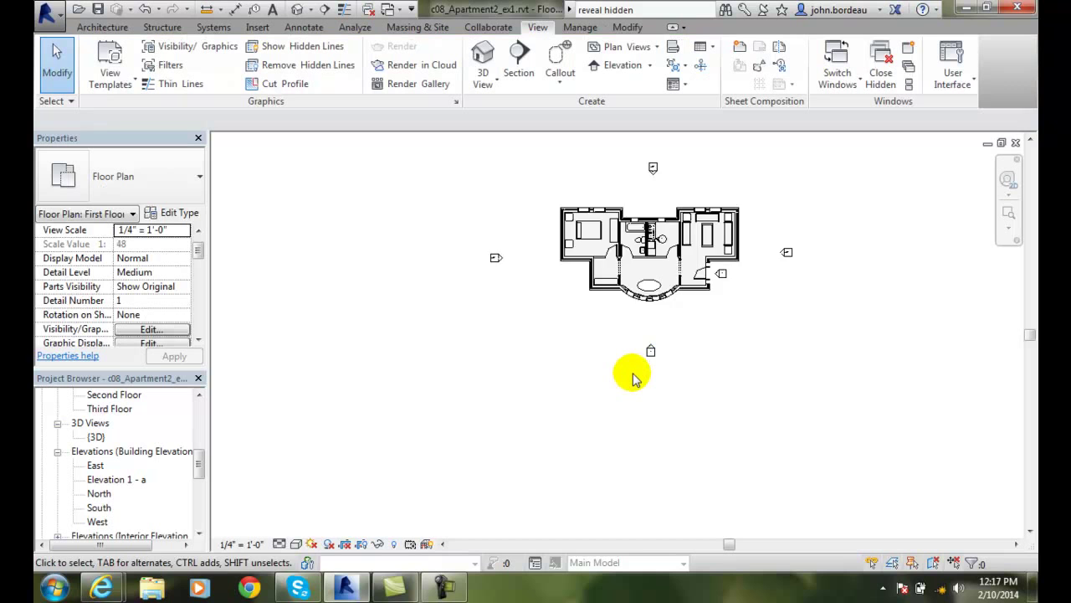
scroll(632, 378, down, 3)
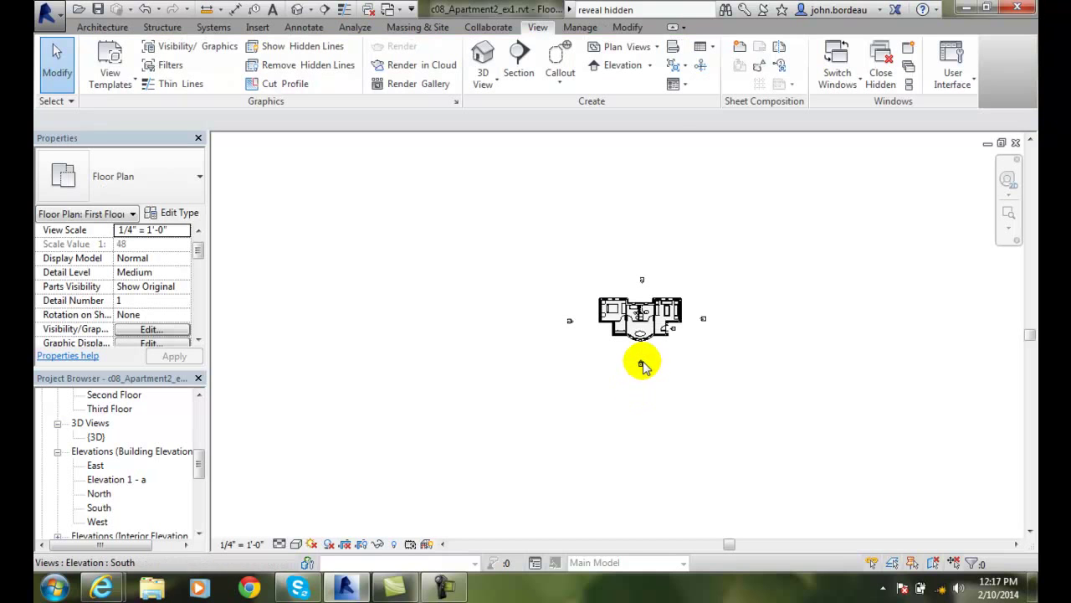
click(640, 365)
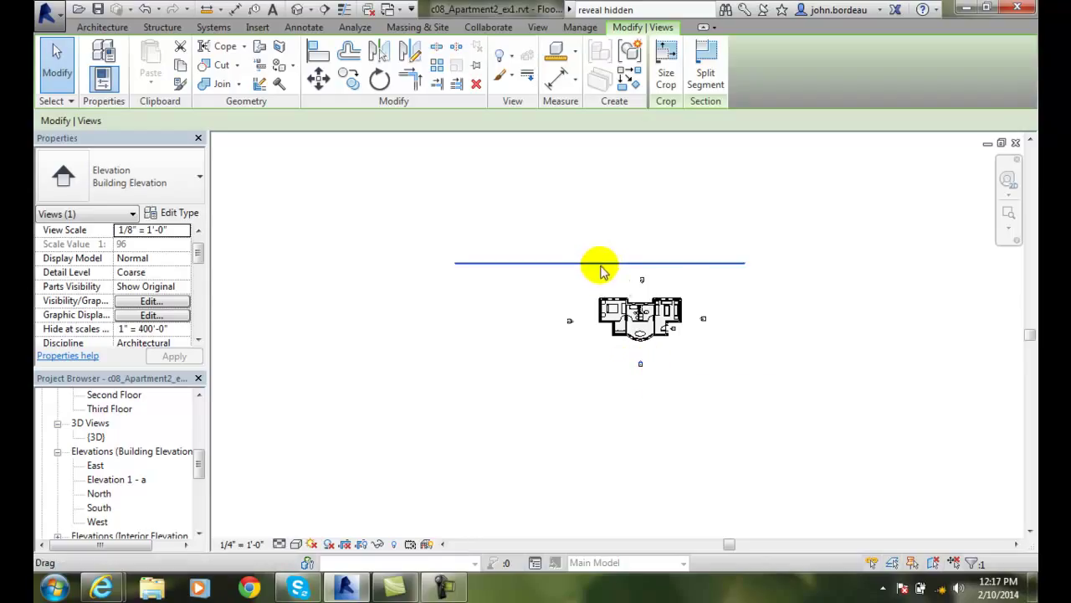
drag(605, 268, 641, 358)
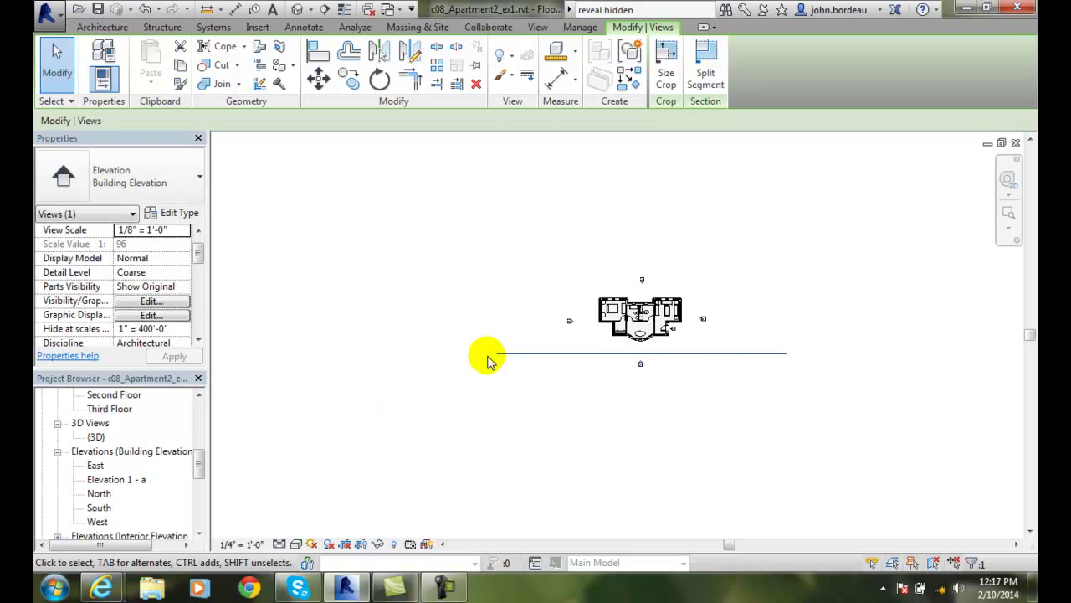
Turn on cropping for the South elevation and pull both crop line ends inward
drag(196, 248, 199, 320)
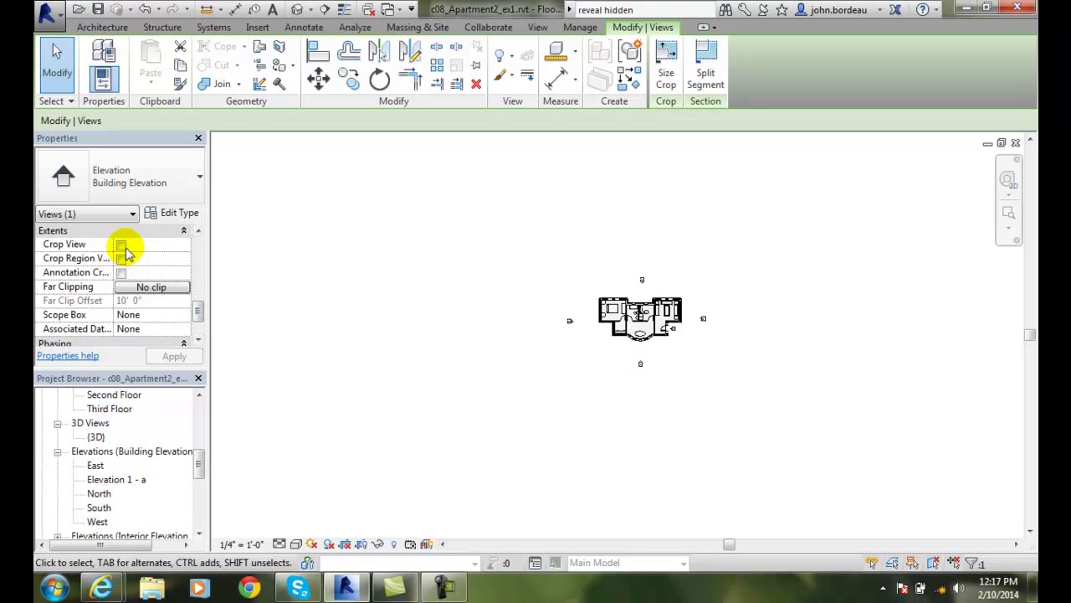
click(121, 259)
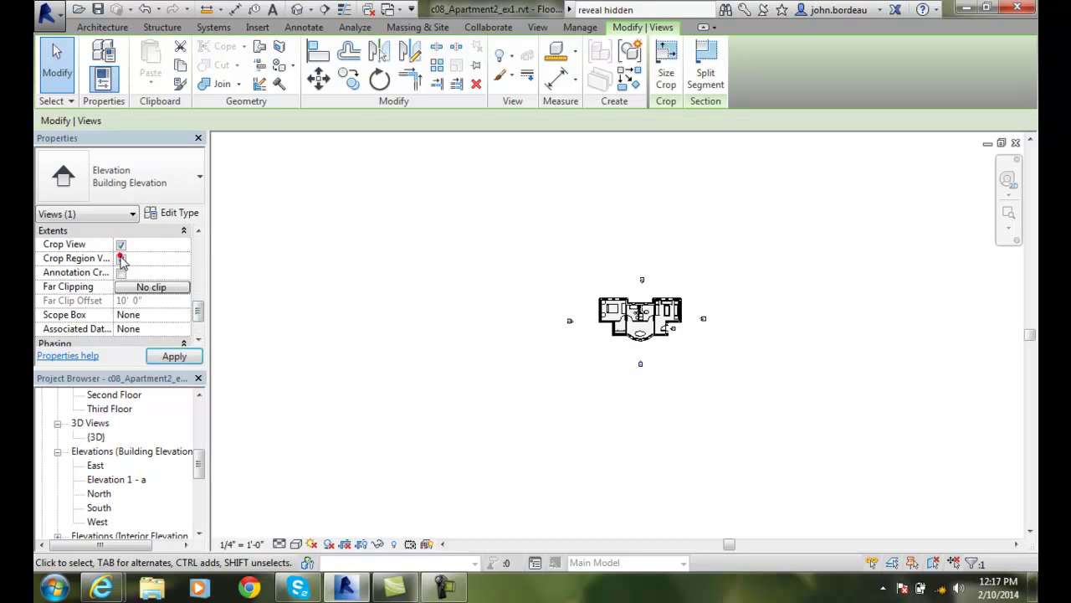
click(162, 357)
click(711, 353)
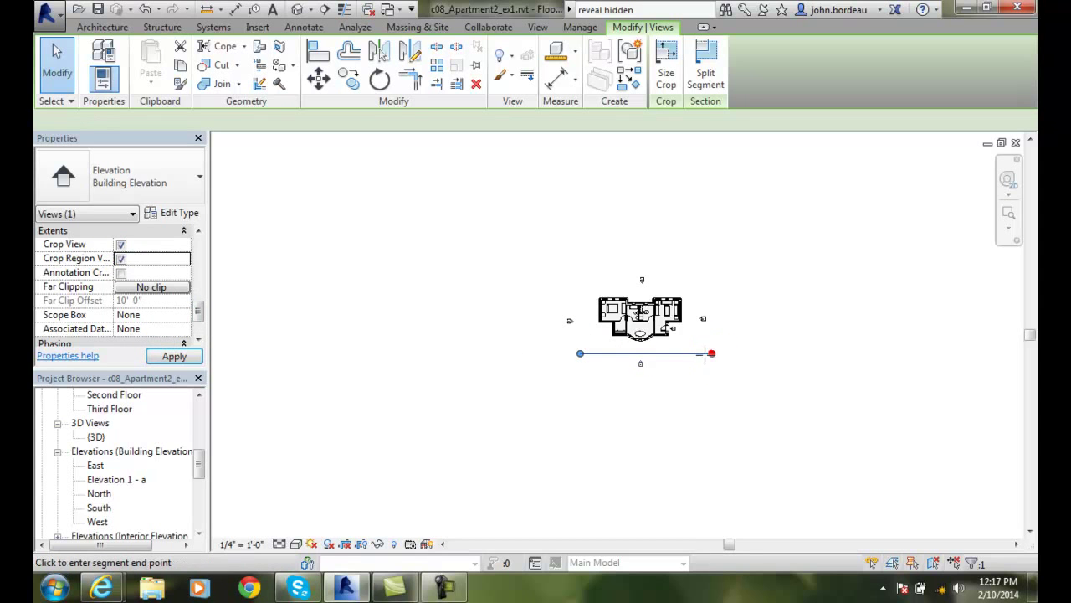
click(683, 354)
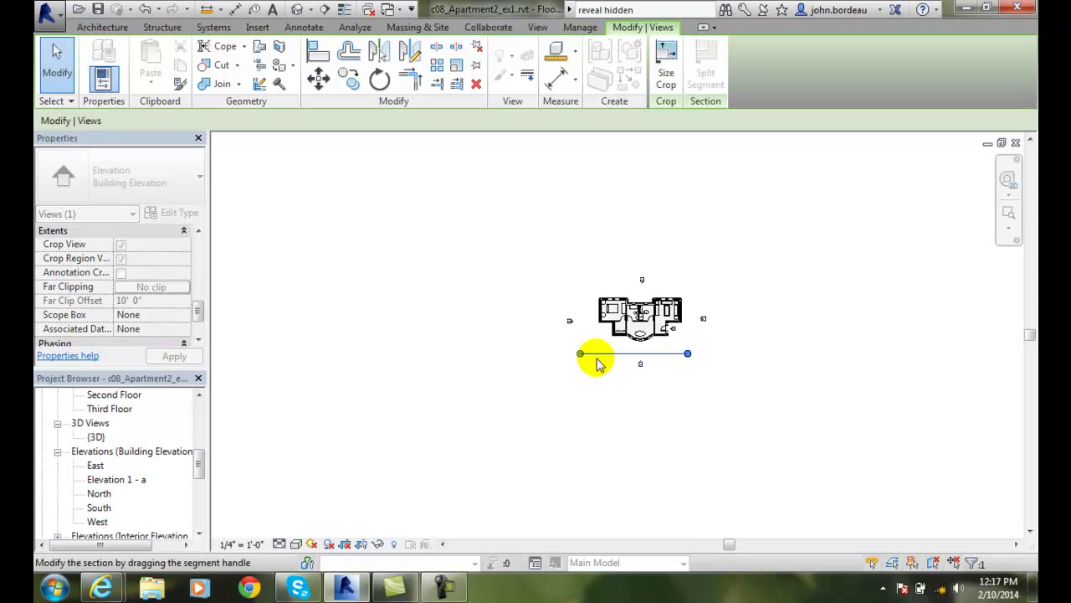
drag(580, 354, 593, 353)
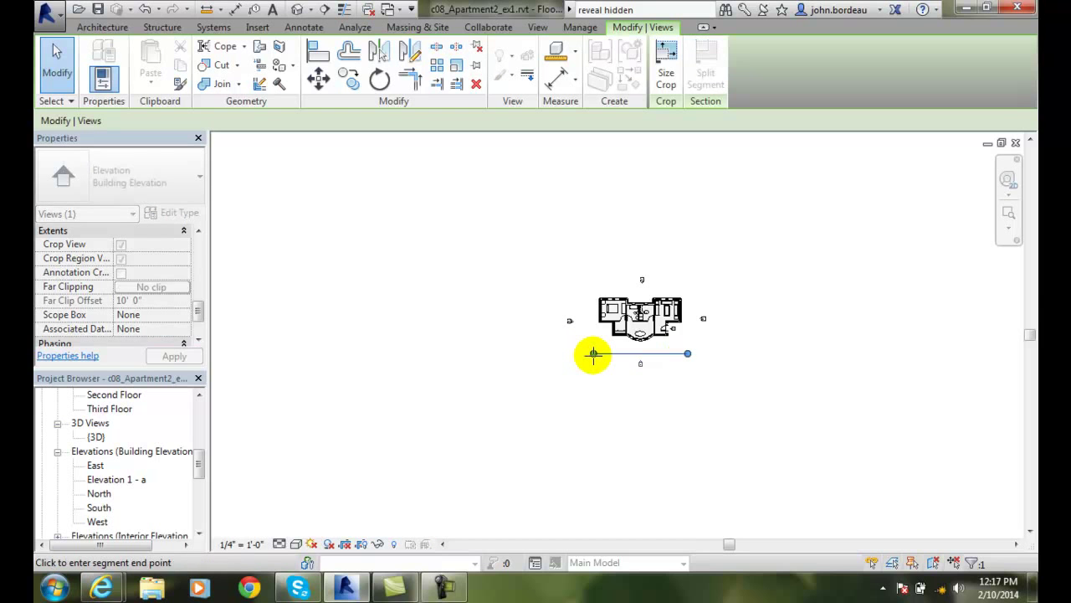
click(729, 375)
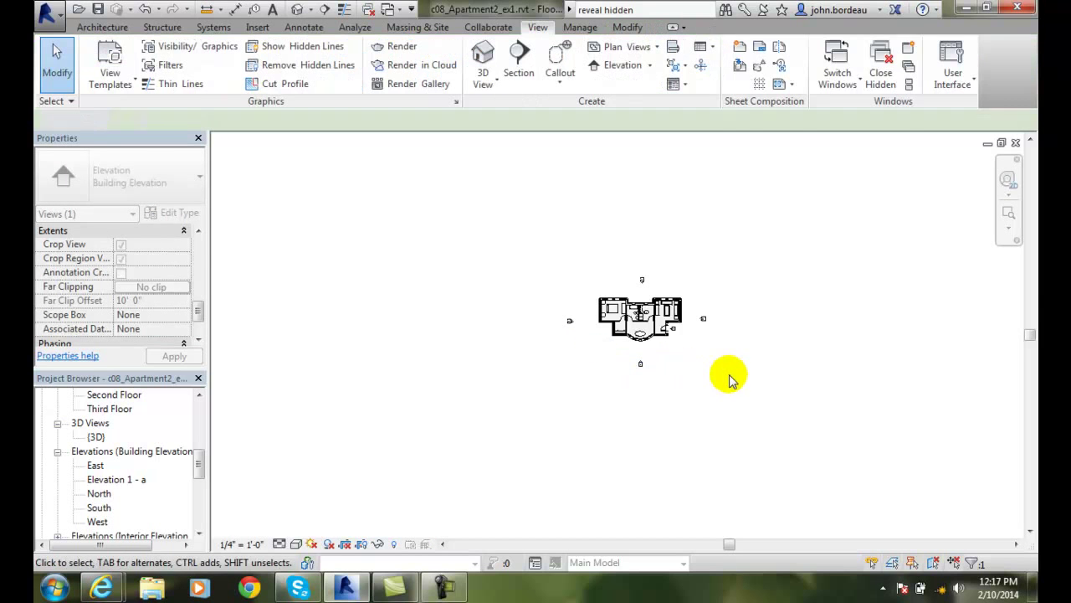
scroll(703, 320, up, 2)
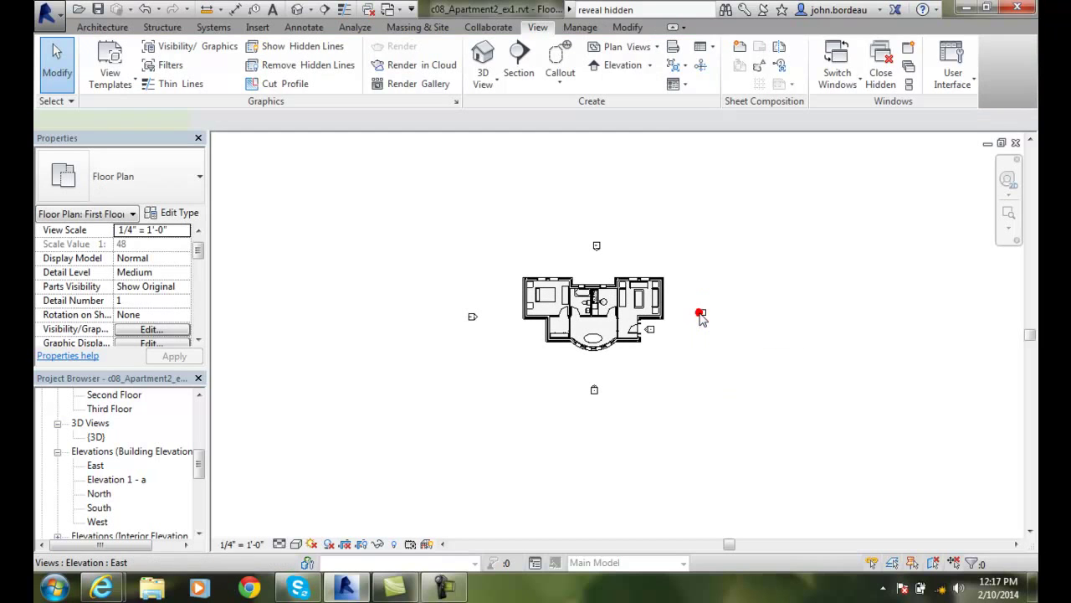
Select the East elevation marker and turn on Crop Region Visible
click(702, 315)
scroll(763, 333, down, 1)
scroll(761, 333, down, 2)
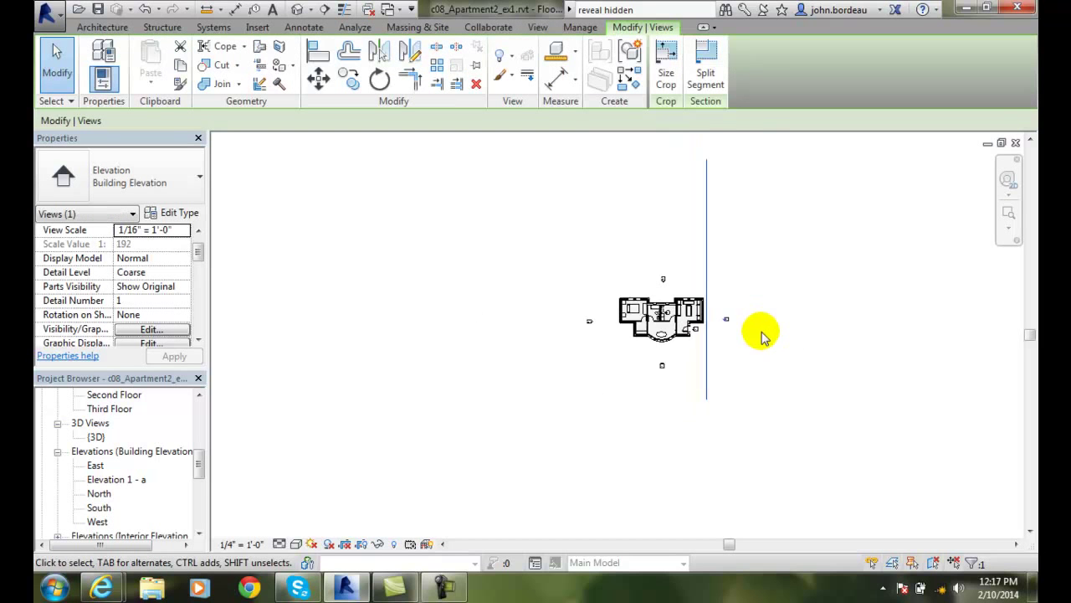
drag(198, 252, 197, 316)
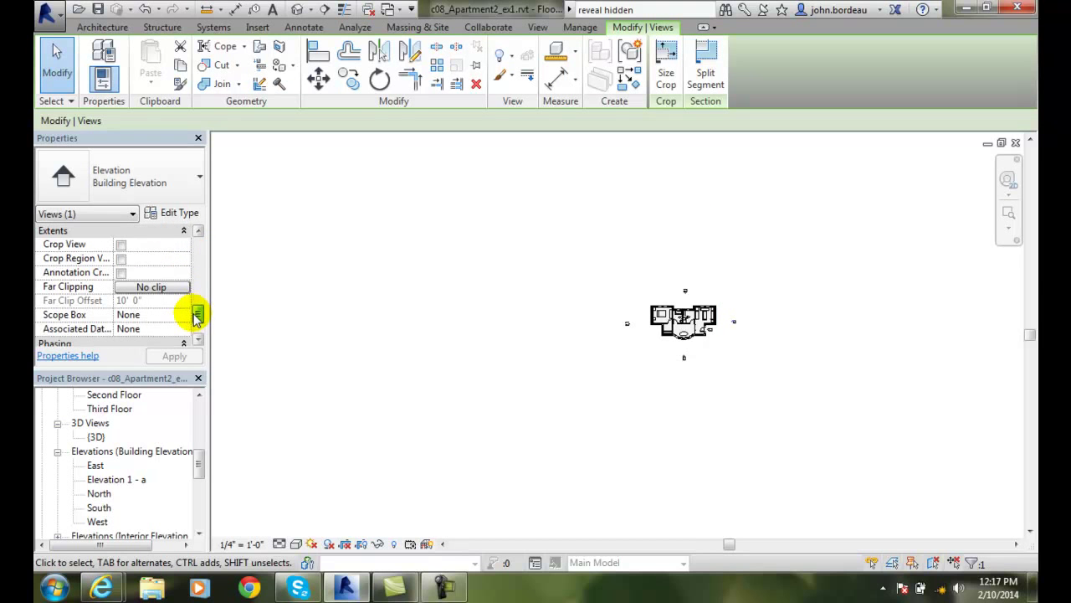
click(121, 258)
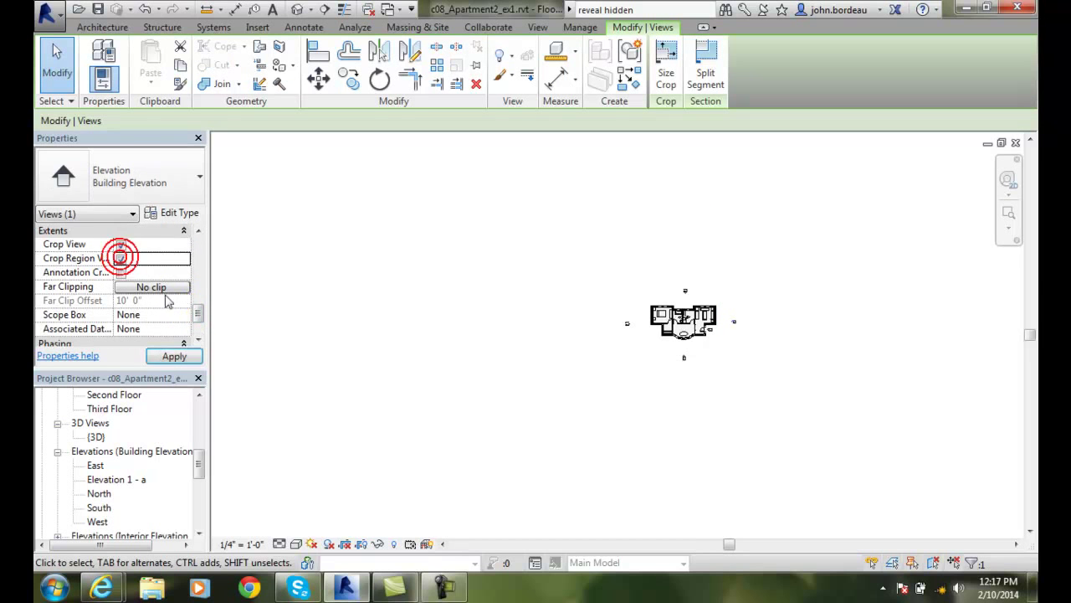
click(174, 356)
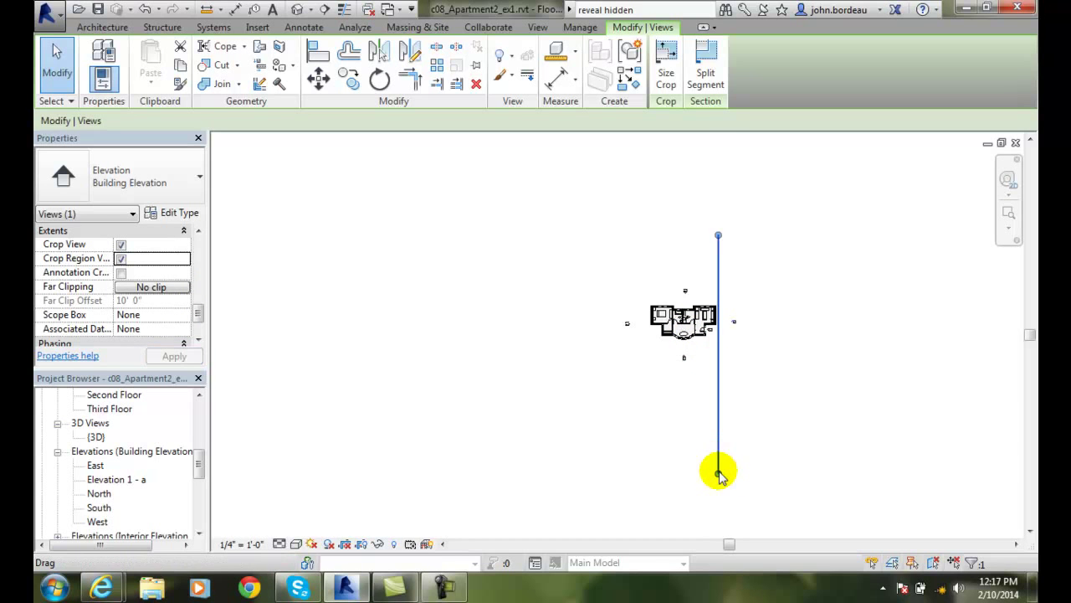
Pull the East crop line's bottom end up to the building's east side, then nudge it slightly higher
drag(718, 476, 719, 433)
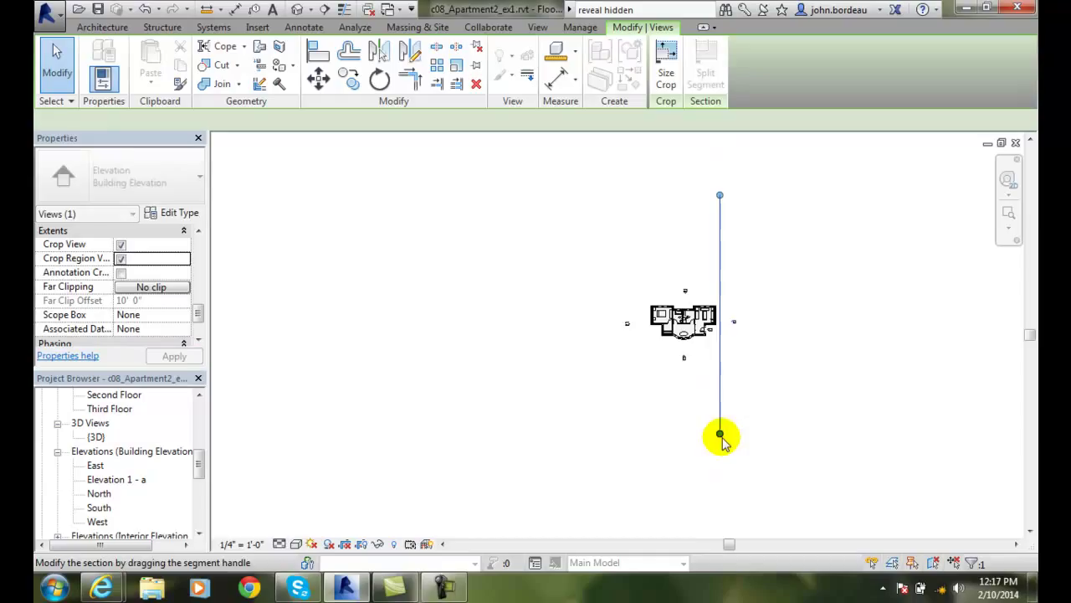
click(719, 432)
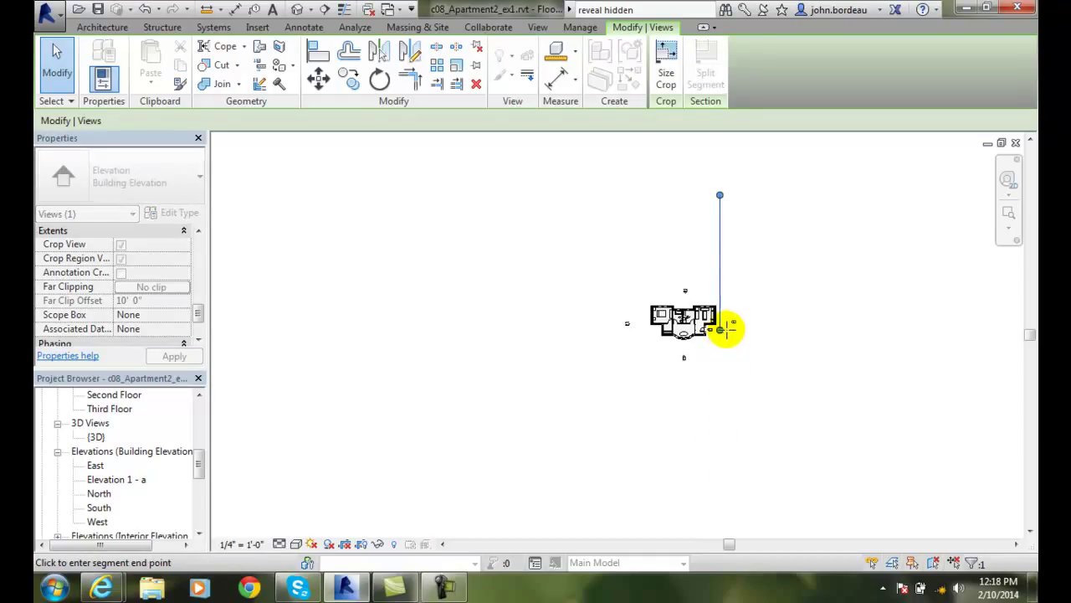
click(724, 328)
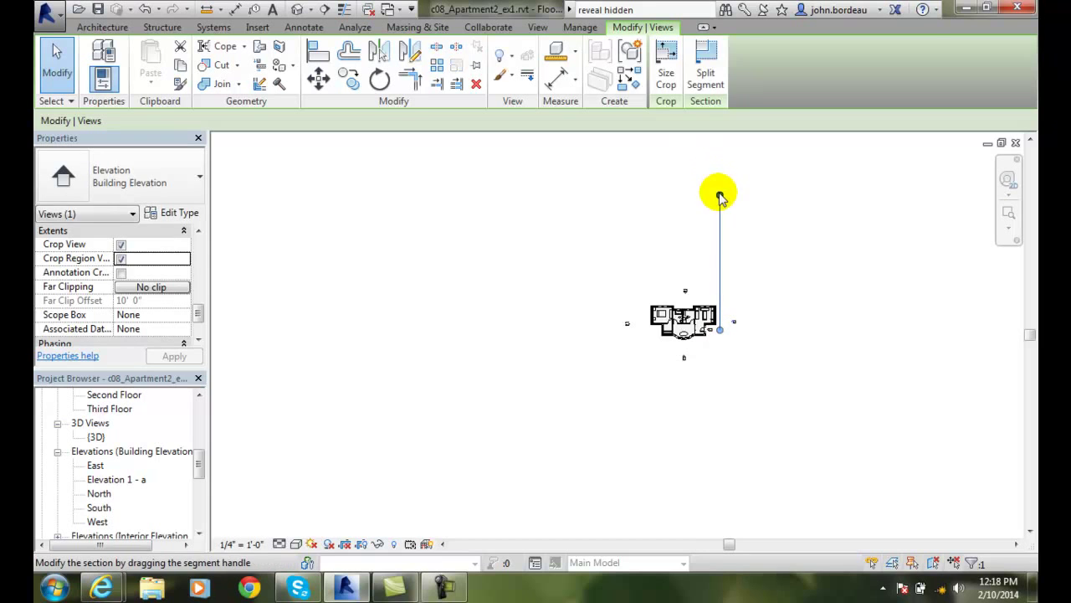
key(Escape)
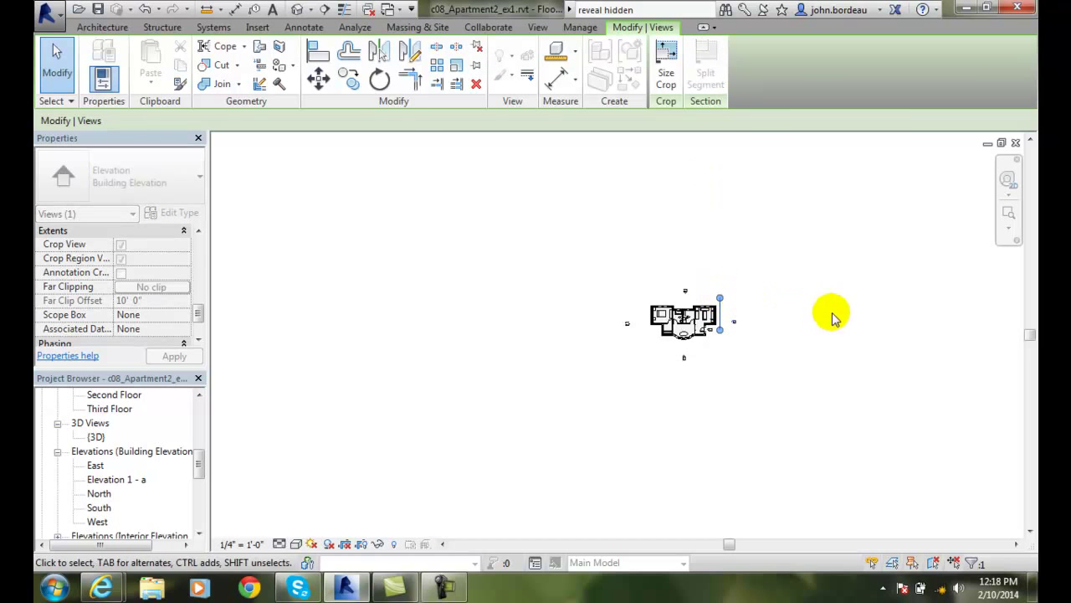
key(Escape)
scroll(772, 317, up, 5)
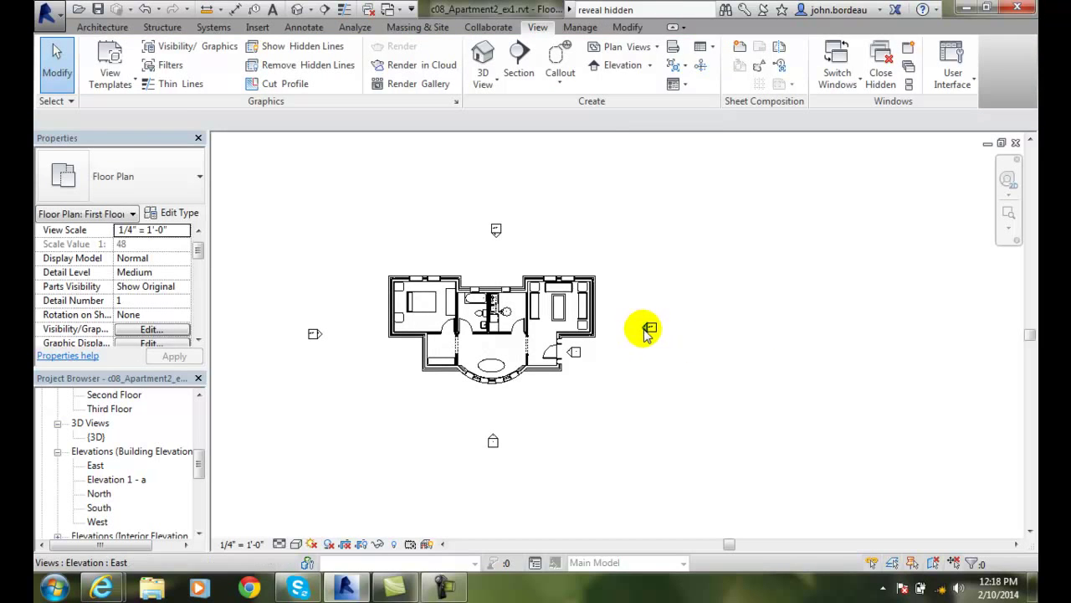
click(648, 330)
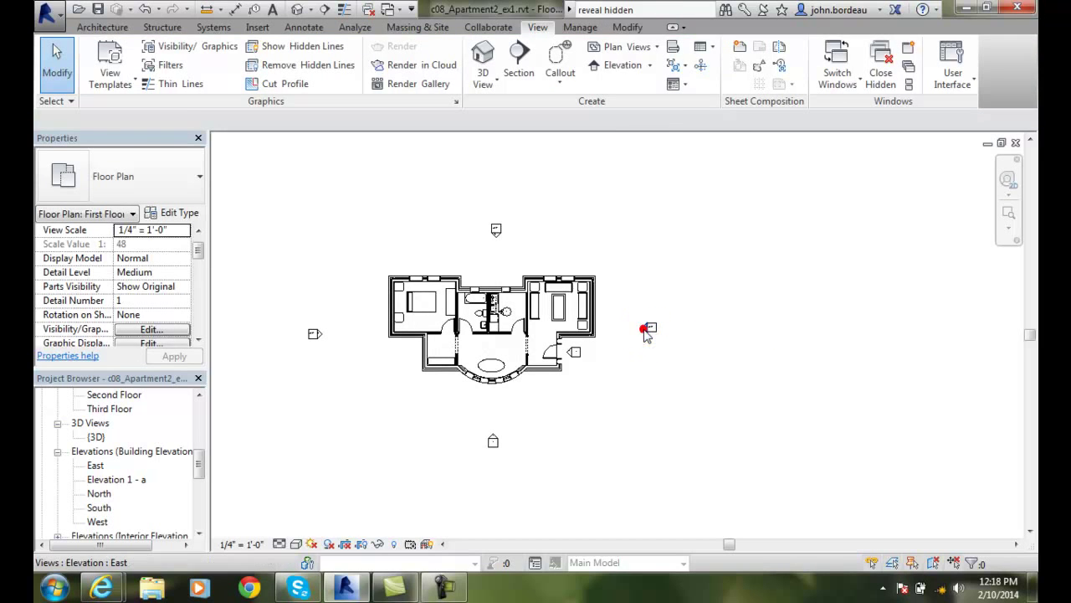
click(607, 353)
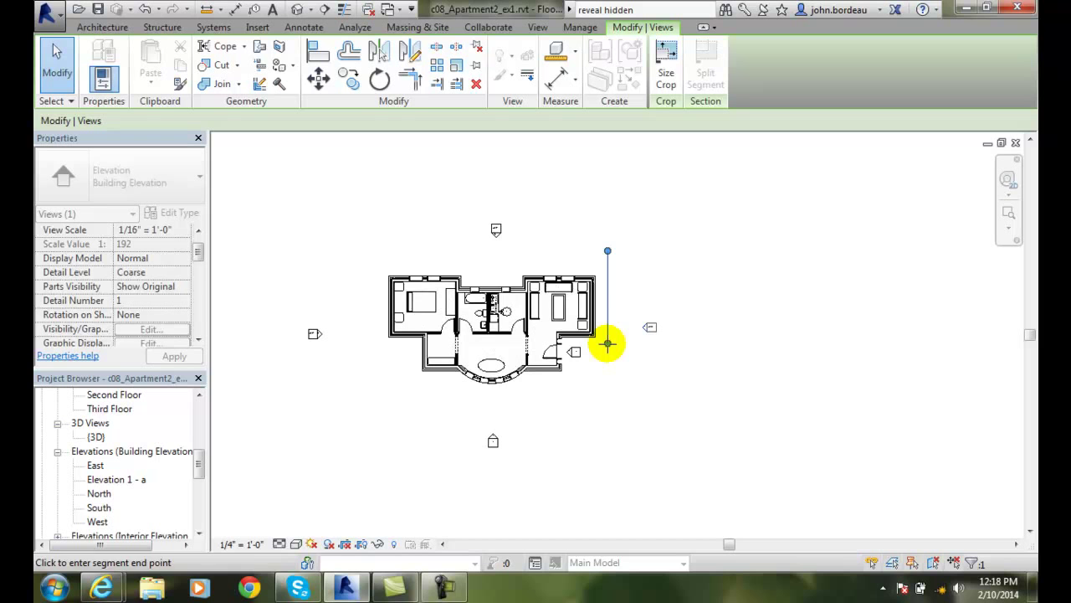
click(607, 343)
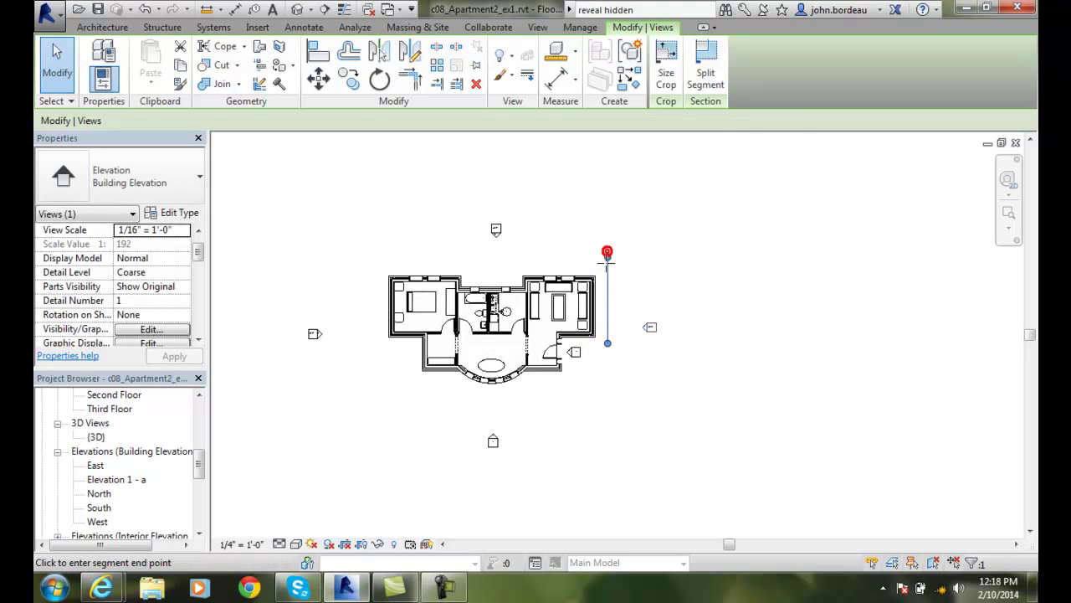
click(656, 303)
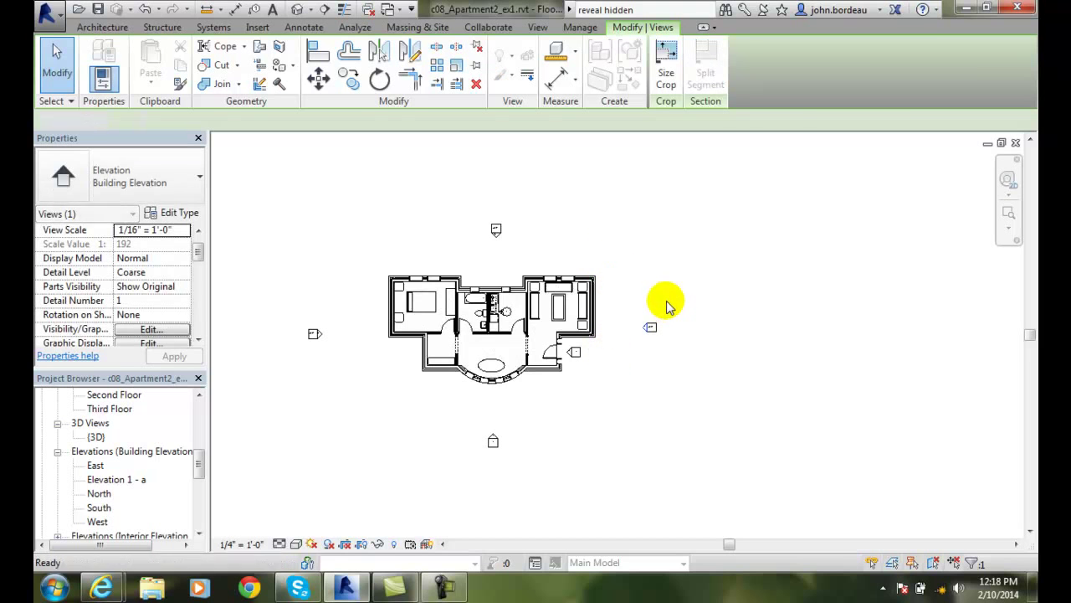
Enable Crop View and Crop Region Visible for the North elevation and pull both crop line ends toward the building
click(496, 234)
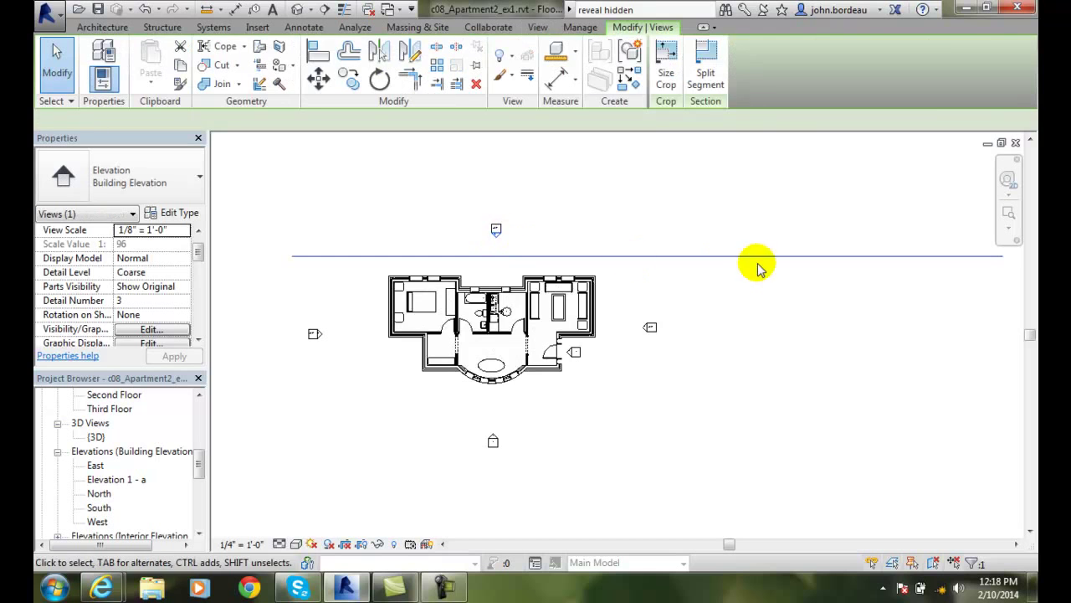
scroll(760, 276, down, 1)
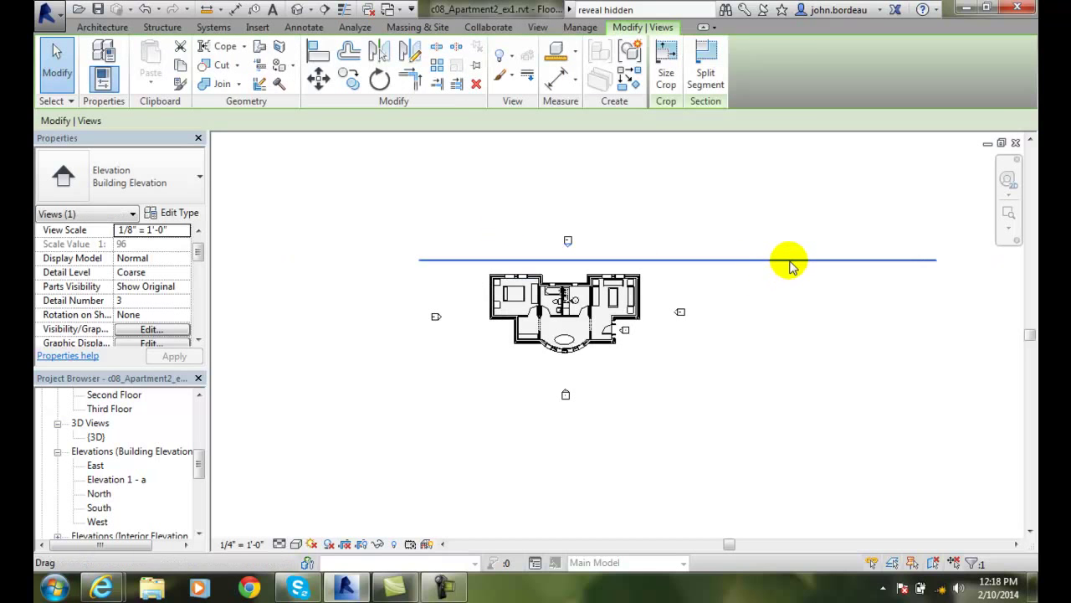
drag(194, 259, 195, 324)
click(121, 258)
click(120, 272)
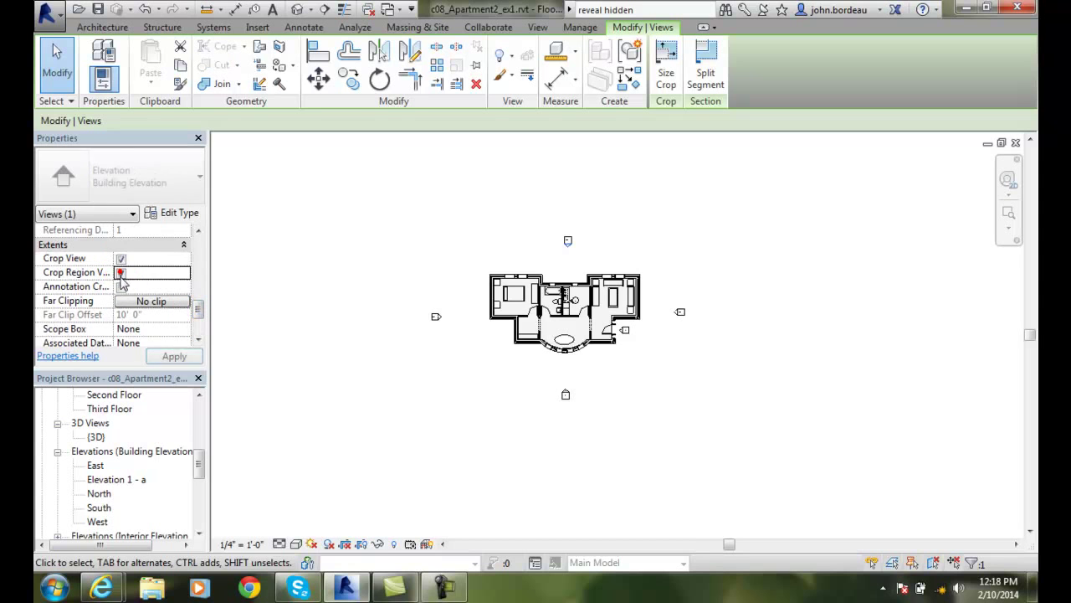
click(174, 355)
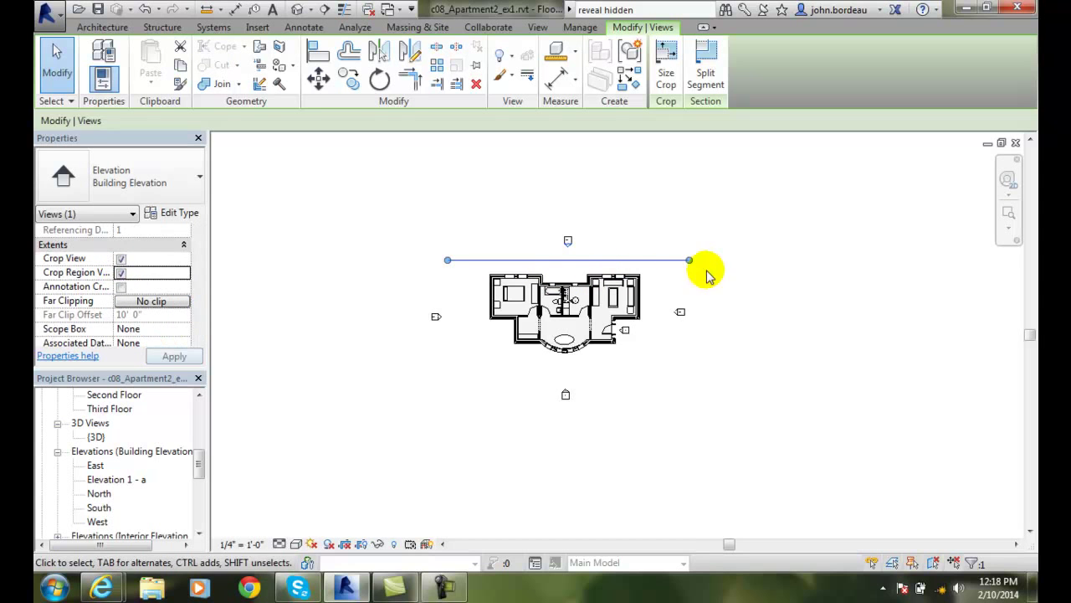
drag(689, 260, 649, 259)
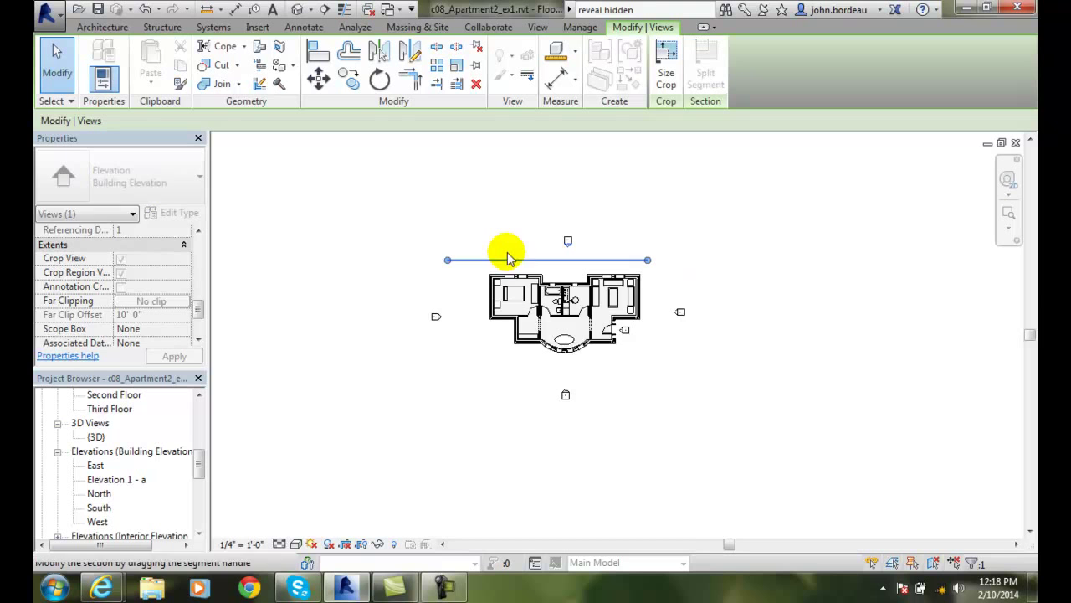
drag(447, 260, 486, 262)
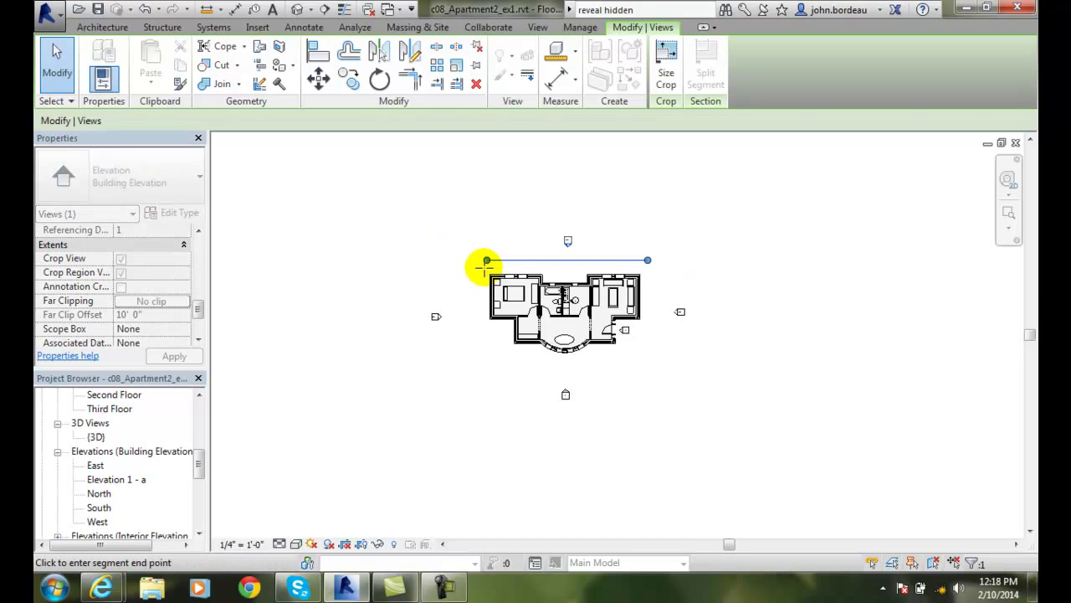
Shift the east-door elevation line left, reduce its view depth, and trim the line to the entry
click(624, 353)
scroll(632, 351, up, 2)
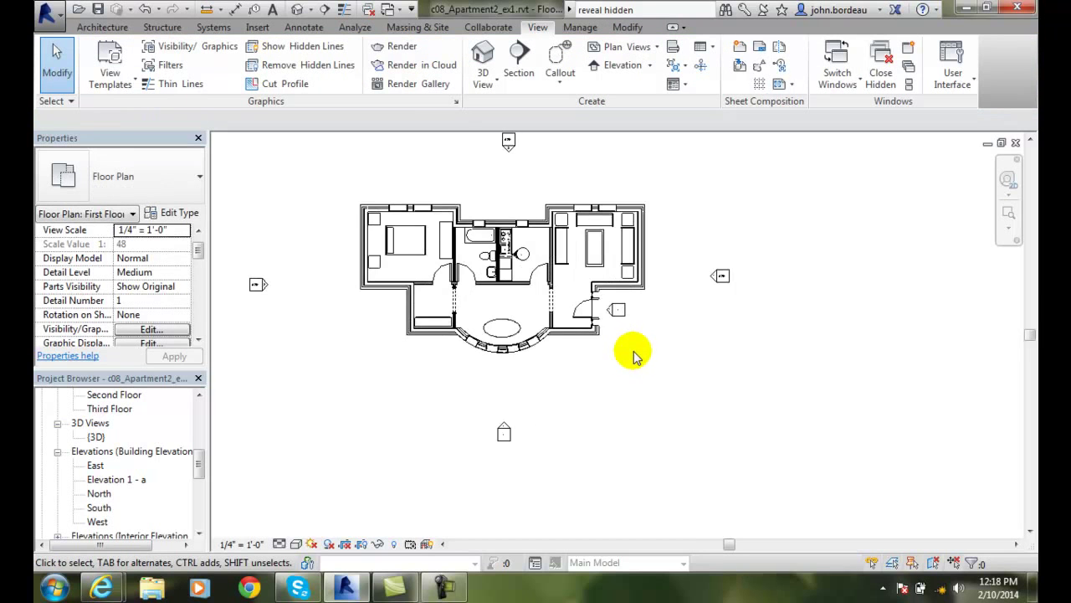
scroll(632, 353, up, 2)
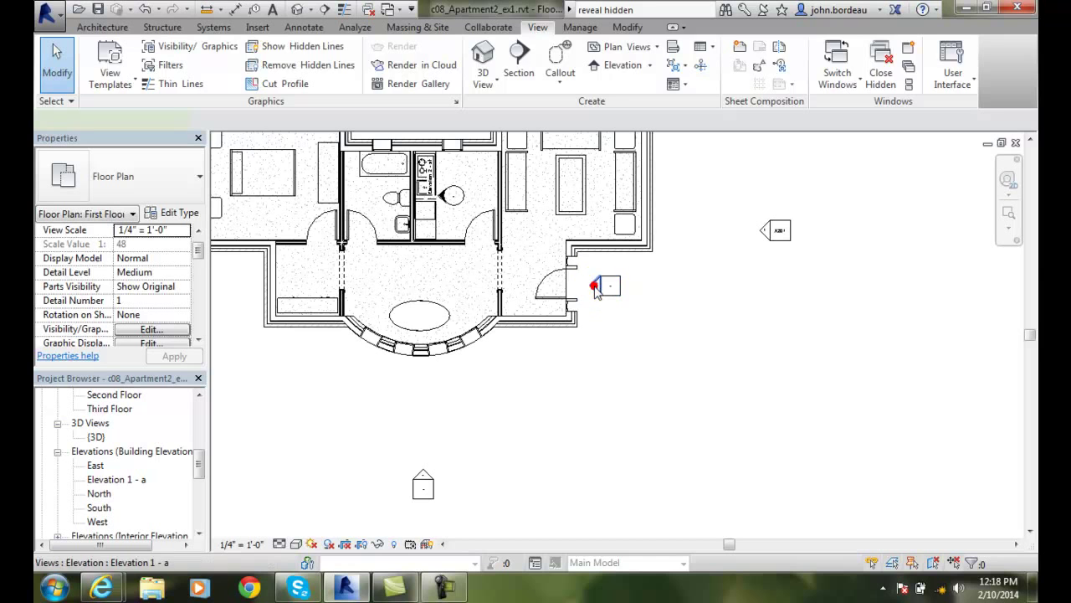
click(599, 293)
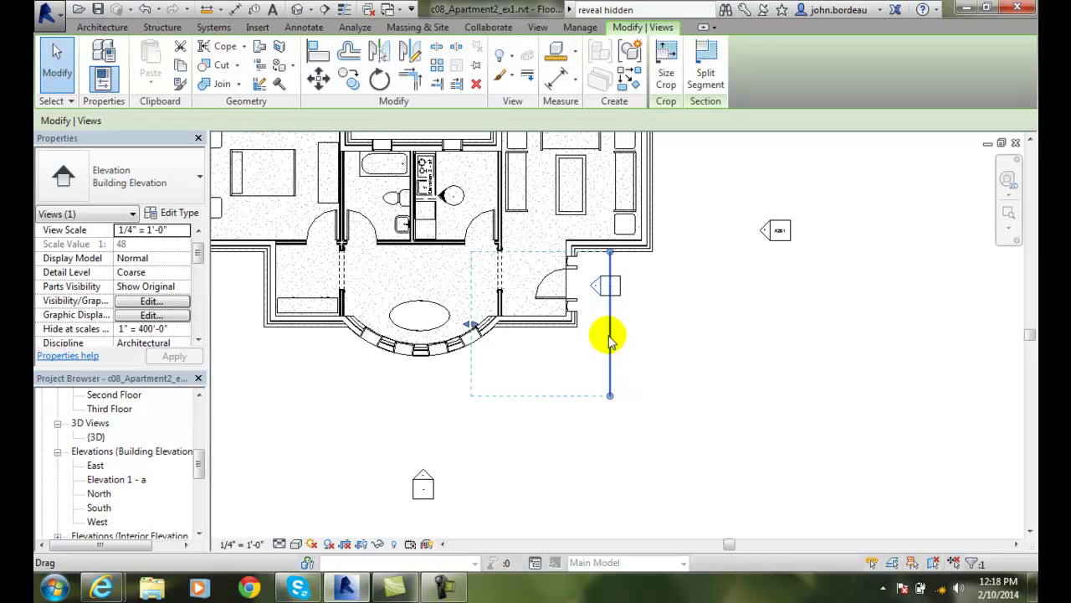
drag(610, 339, 589, 335)
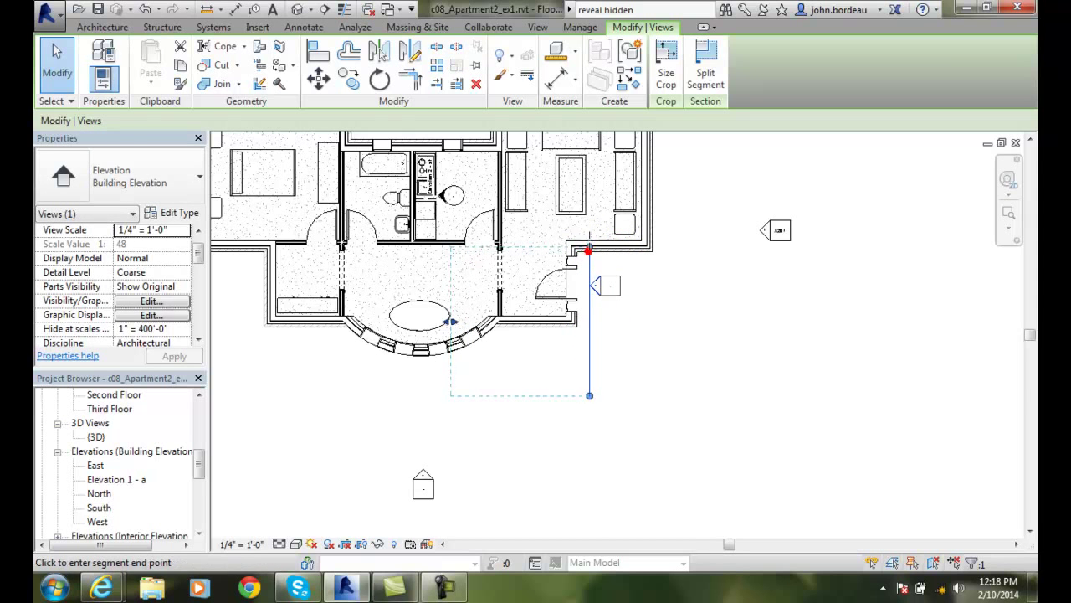
click(590, 232)
drag(443, 315, 527, 327)
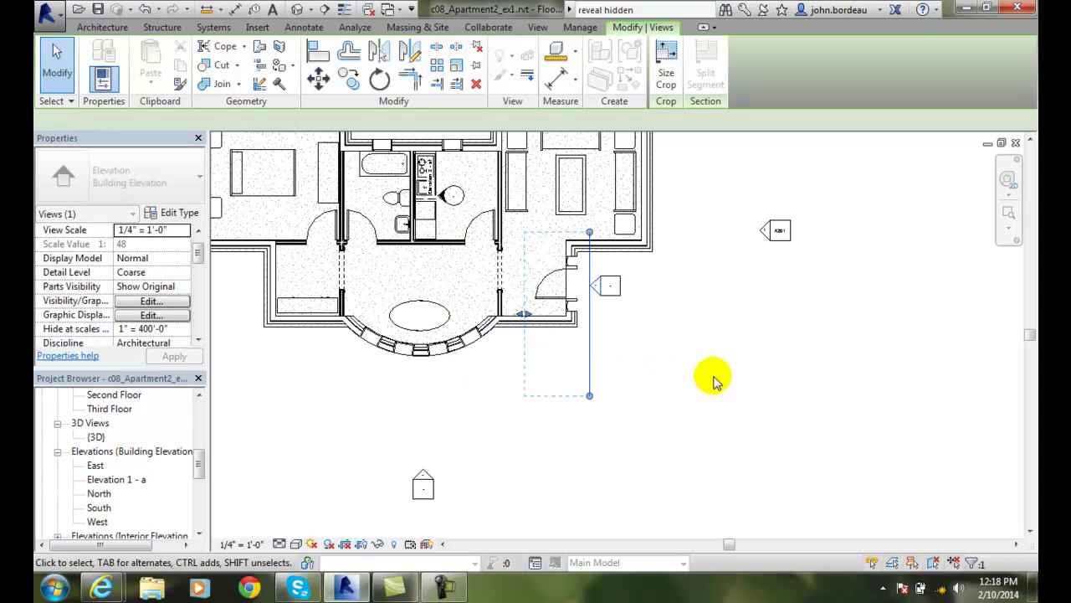
drag(590, 398, 589, 331)
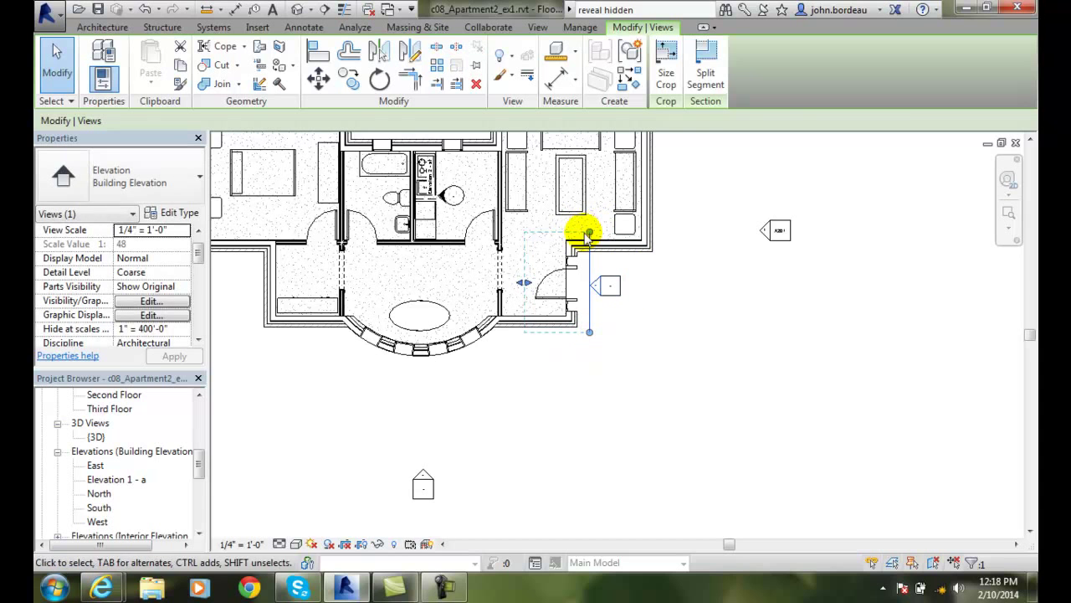
click(588, 374)
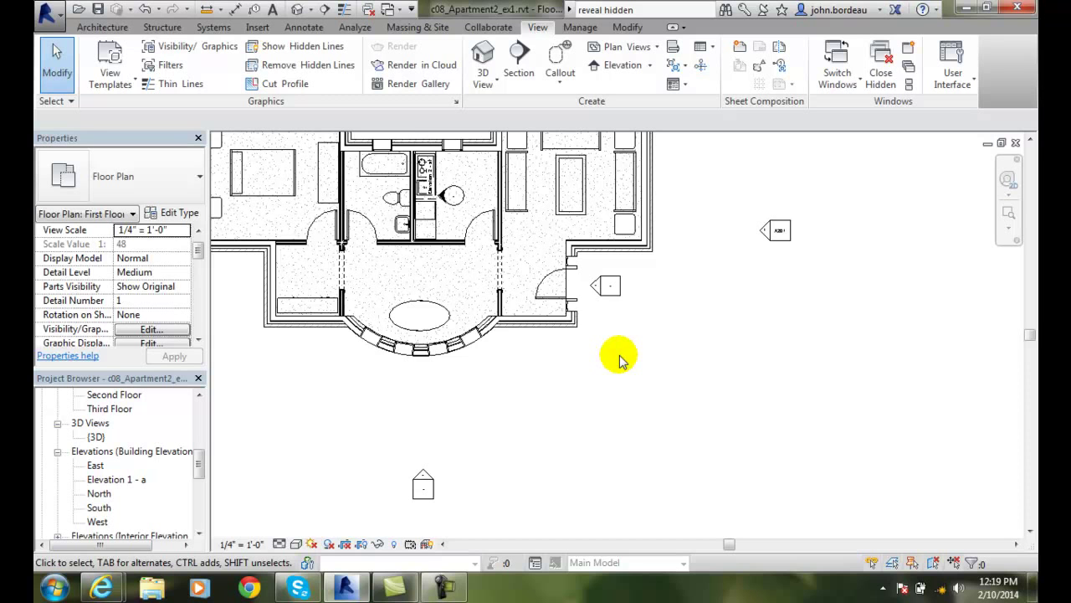
click(116, 481)
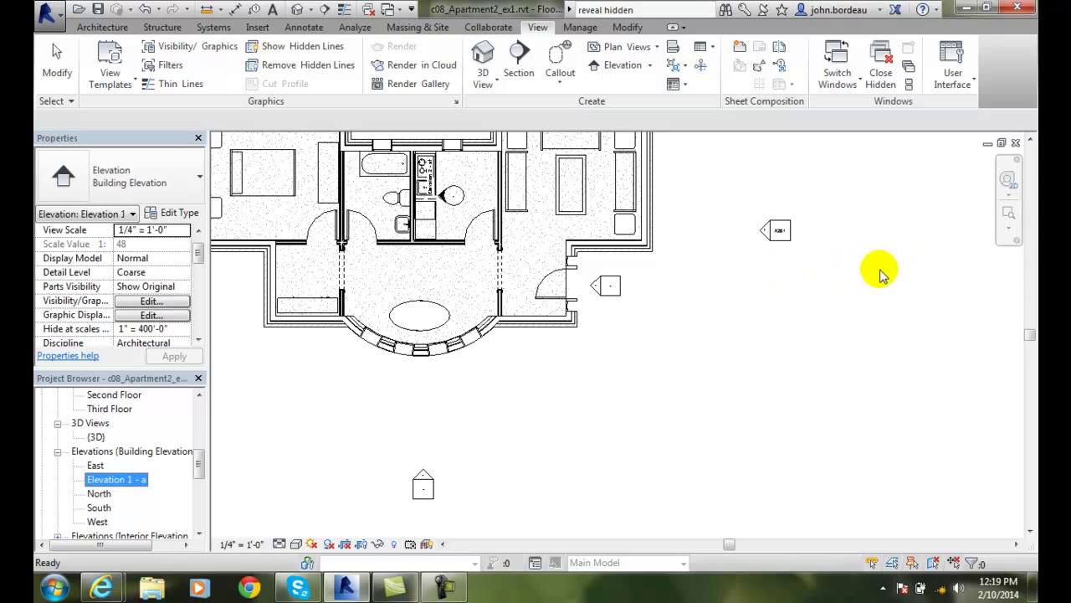
double_click(128, 484)
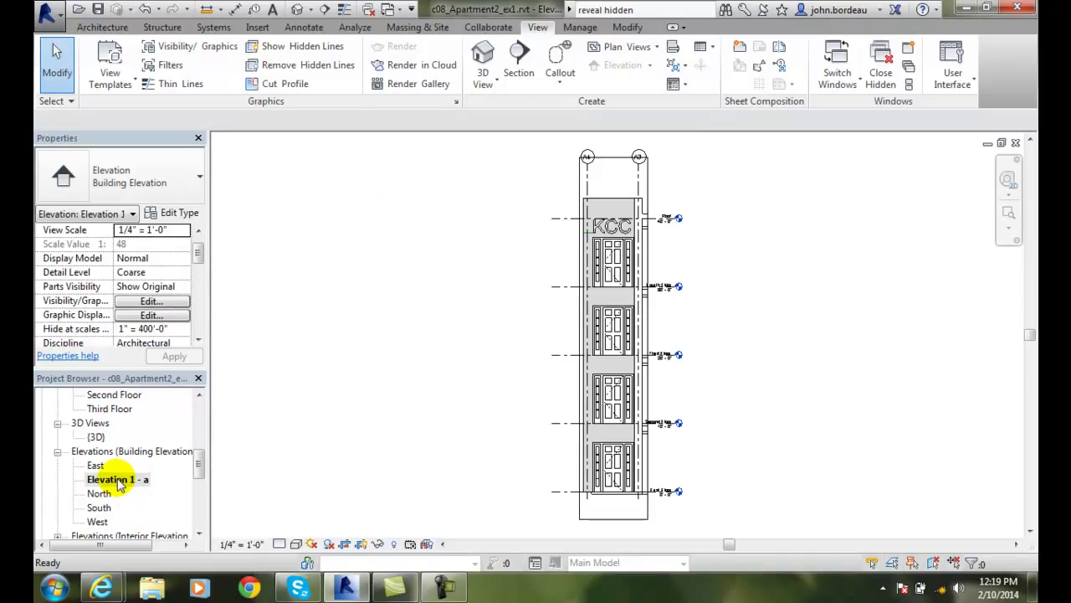
click(96, 466)
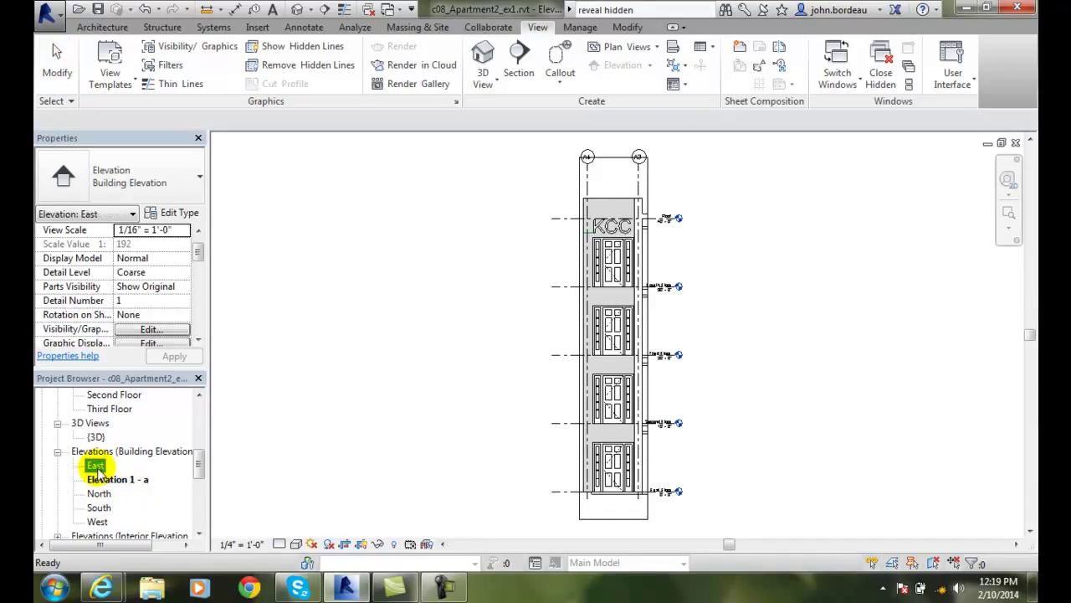
double_click(100, 480)
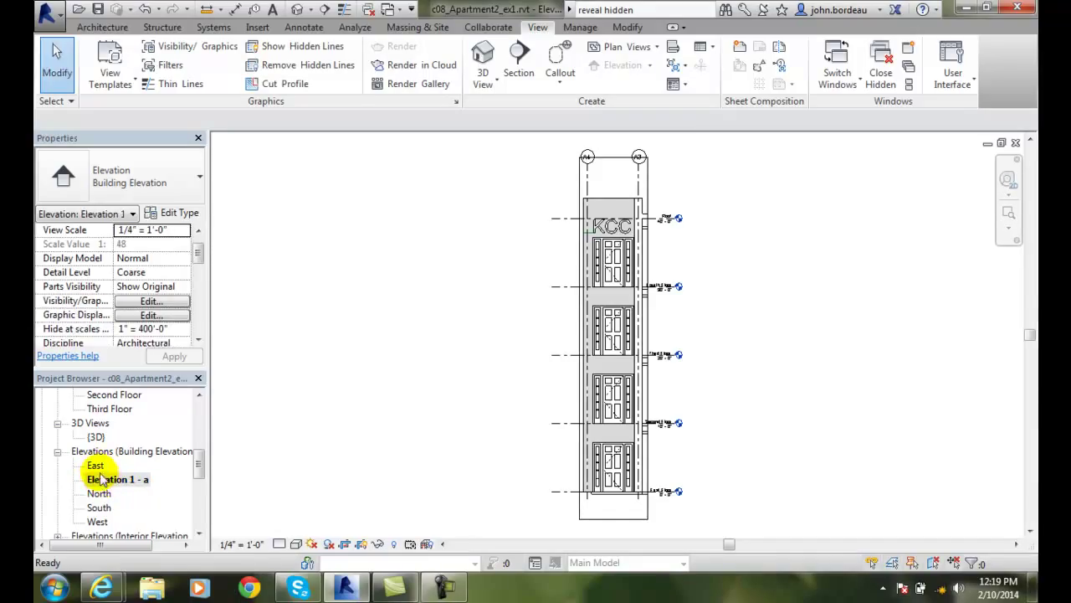
double_click(96, 466)
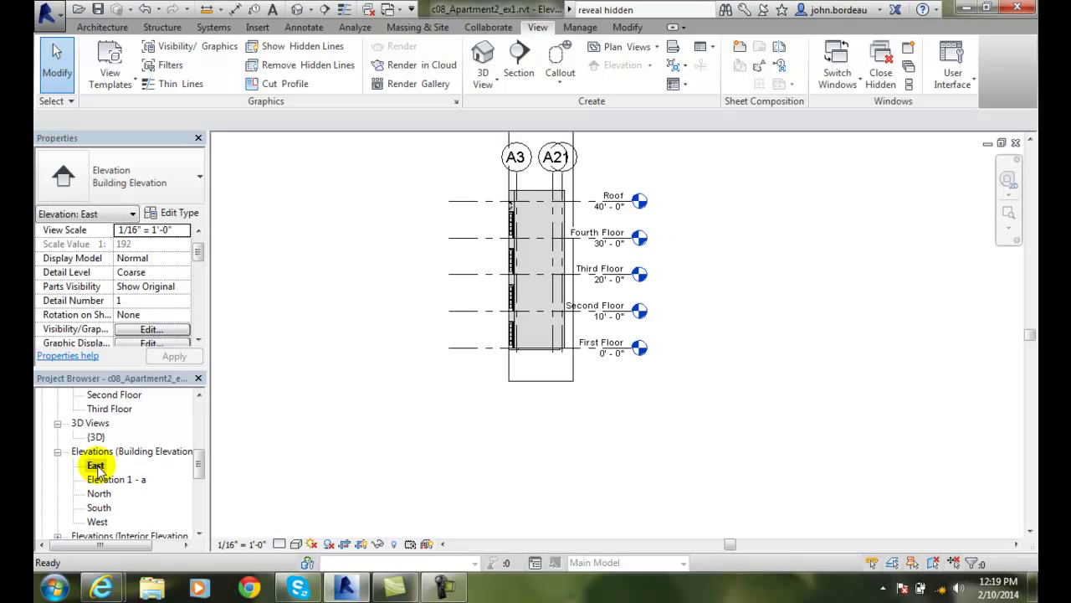
scroll(185, 441, up, 5)
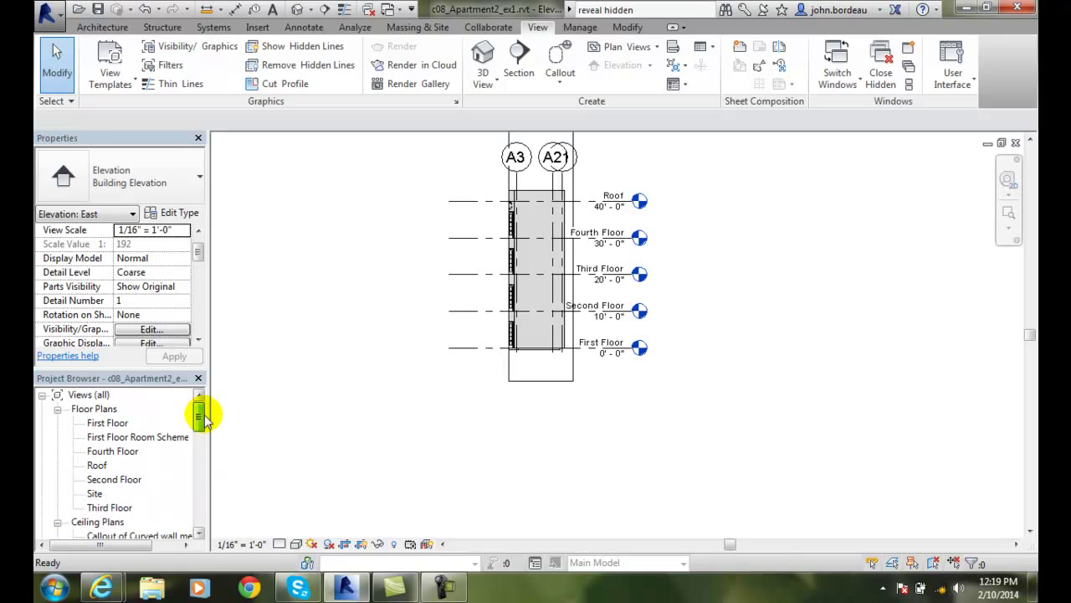
double_click(121, 424)
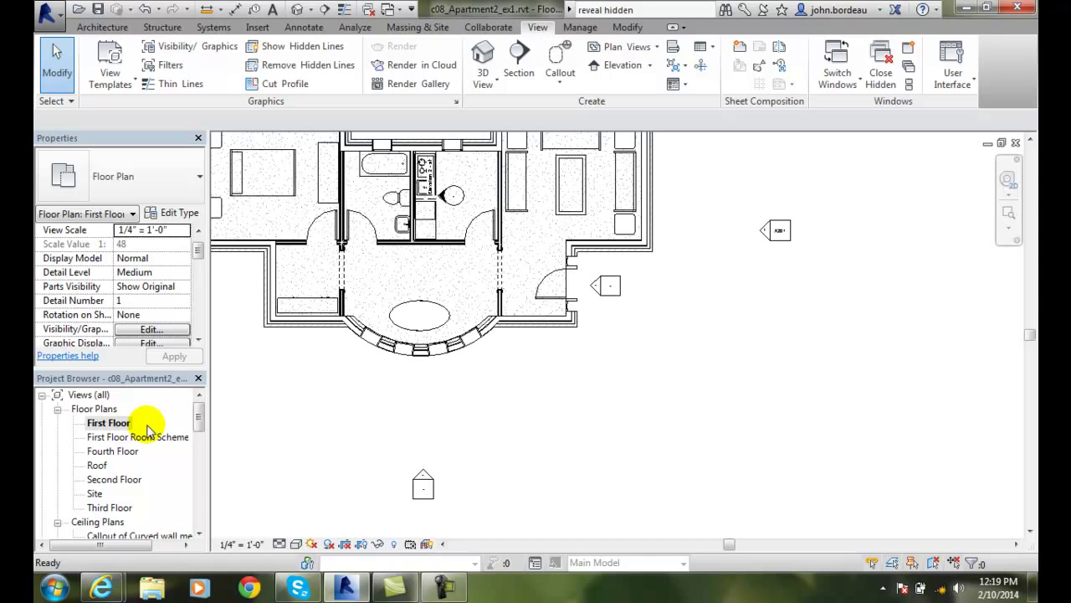
drag(197, 418, 201, 466)
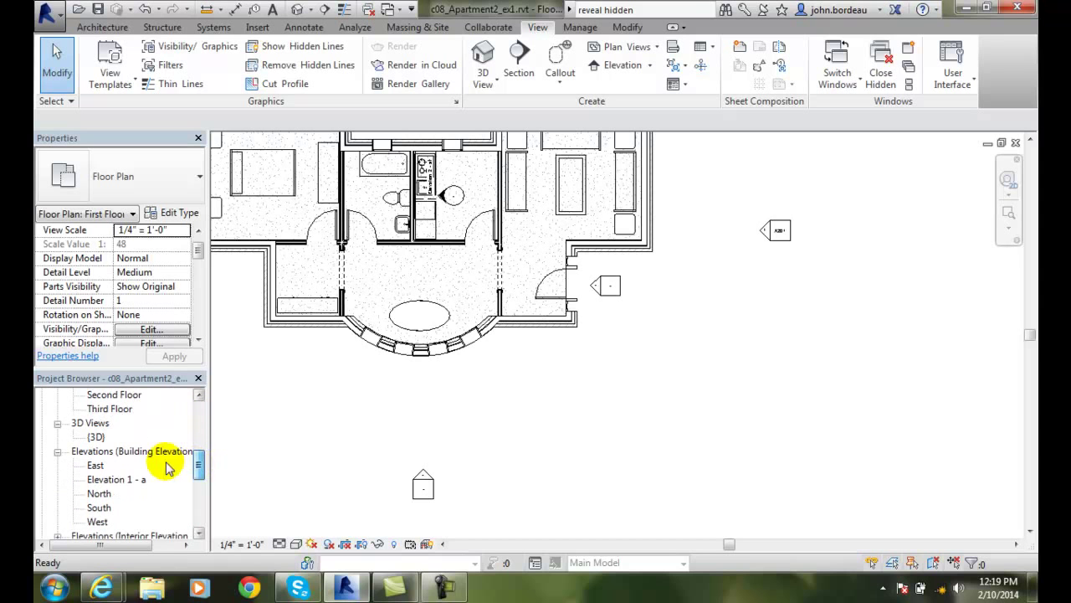
Change Elevation 1 - a's View Name to 'East Elevation - Door' and apply
click(109, 481)
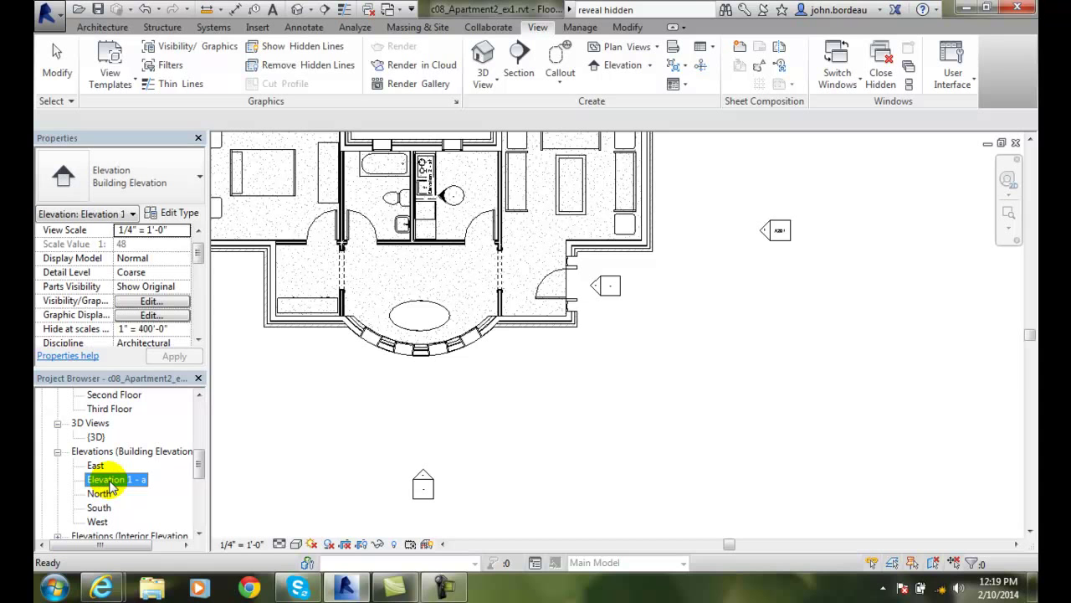
drag(197, 253, 201, 280)
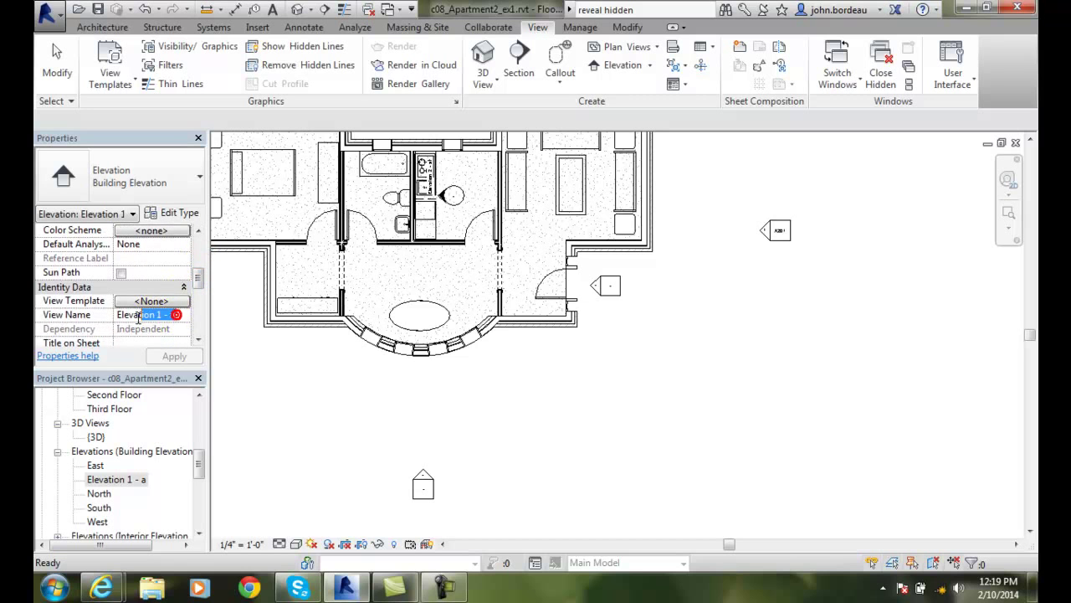
drag(161, 315, 172, 316)
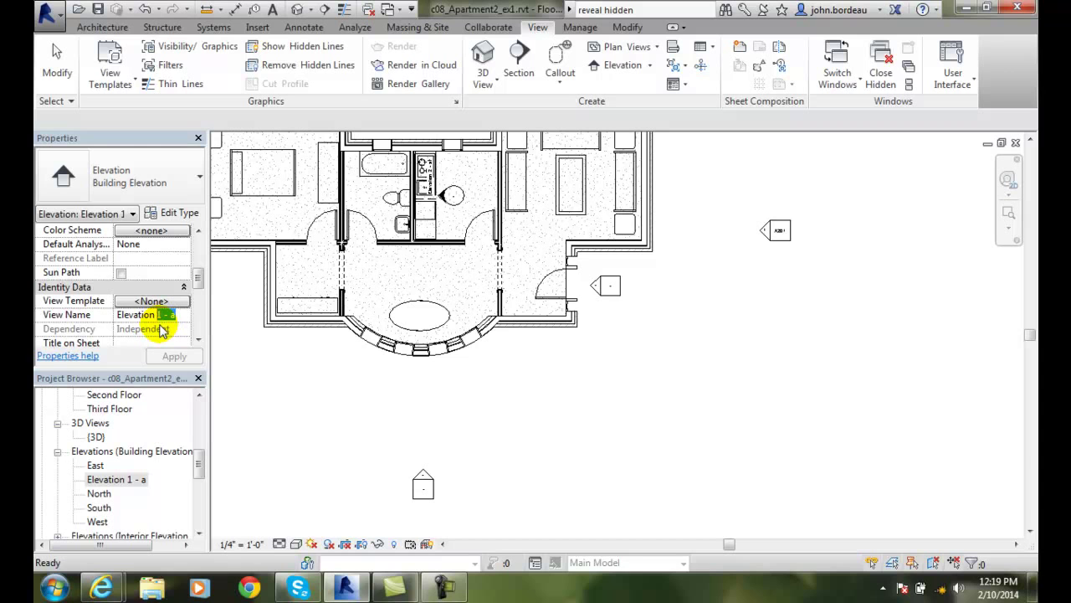
key(BackSpace)
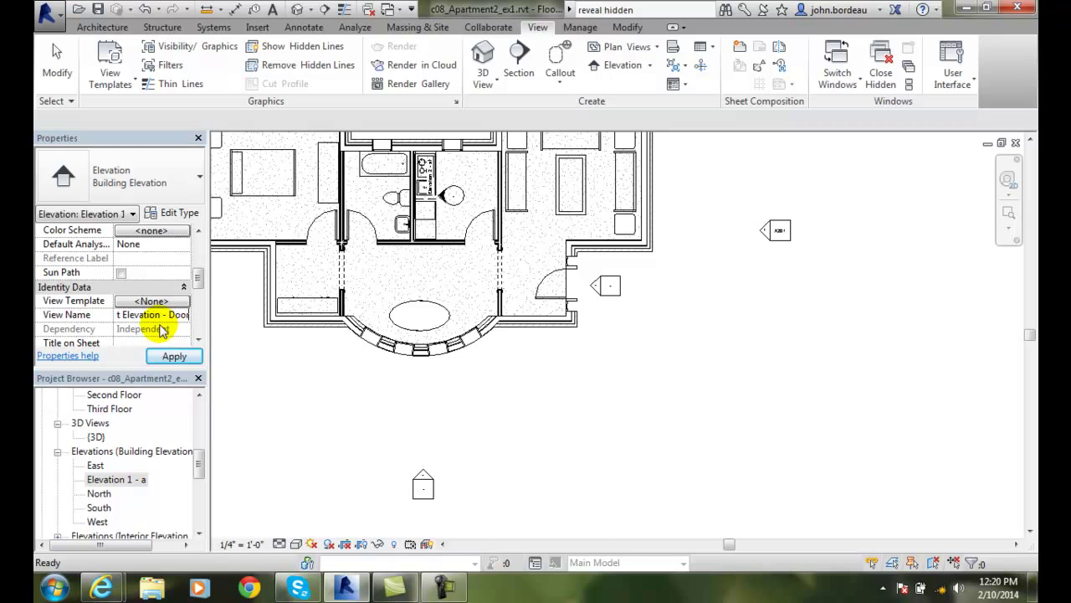
click(174, 356)
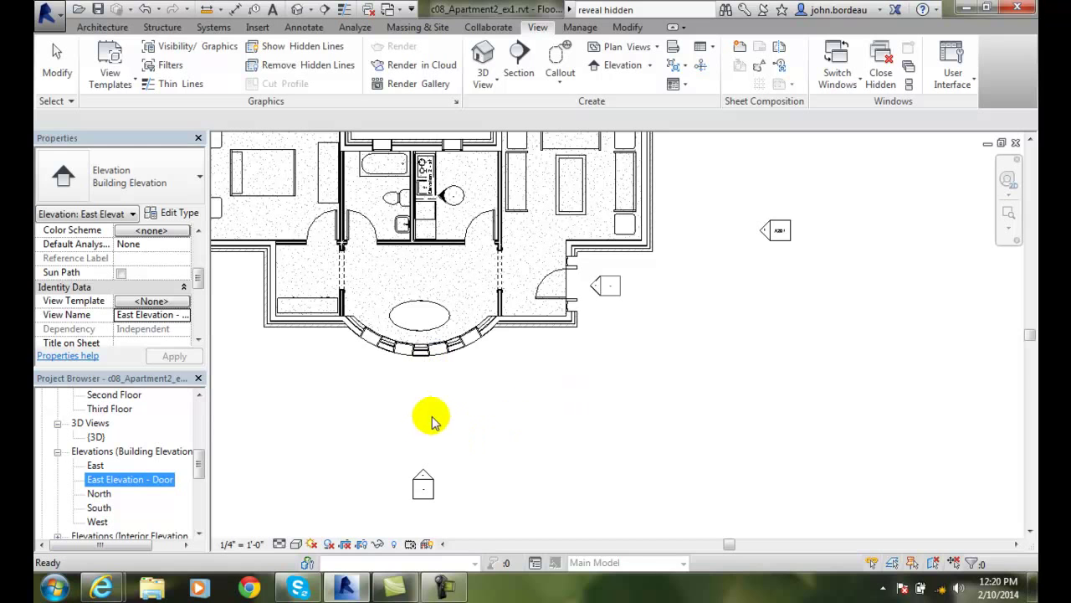
Open the East, North, South and West elevations, then the East Elevation - Door view
double_click(94, 466)
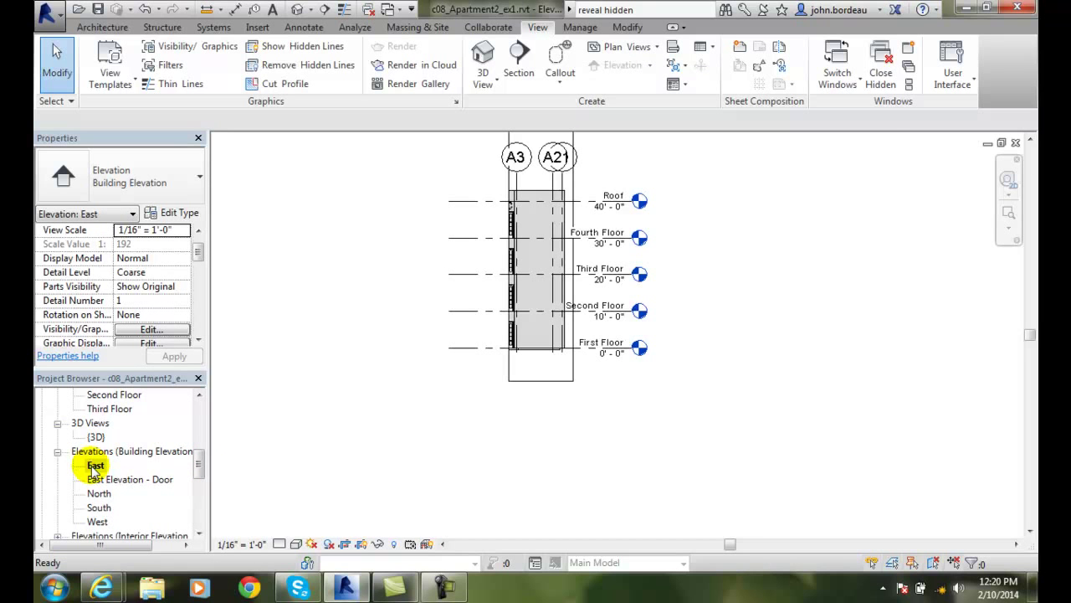
double_click(99, 493)
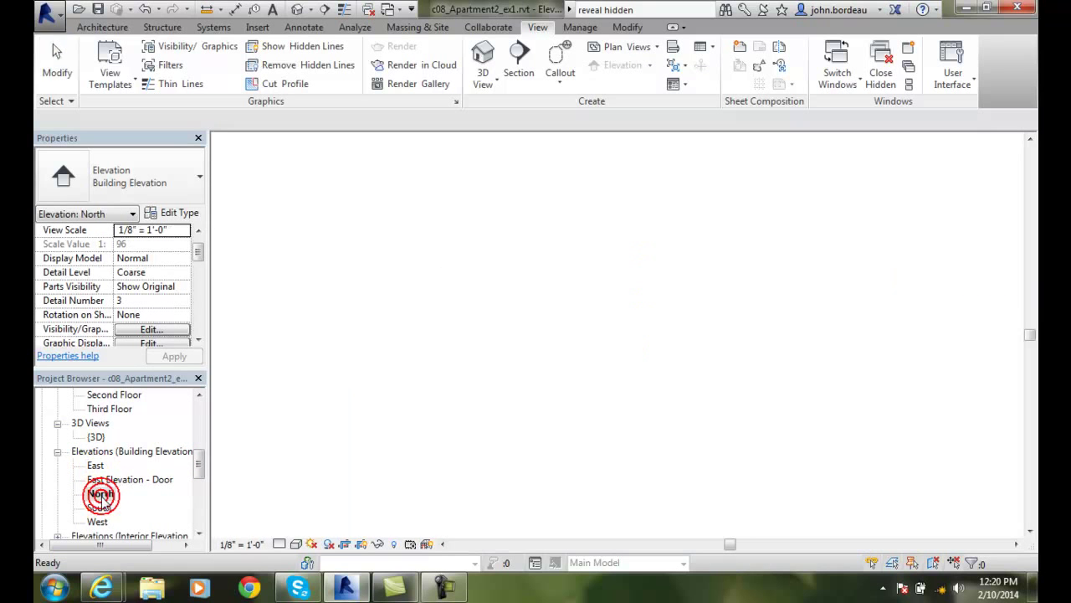
double_click(100, 507)
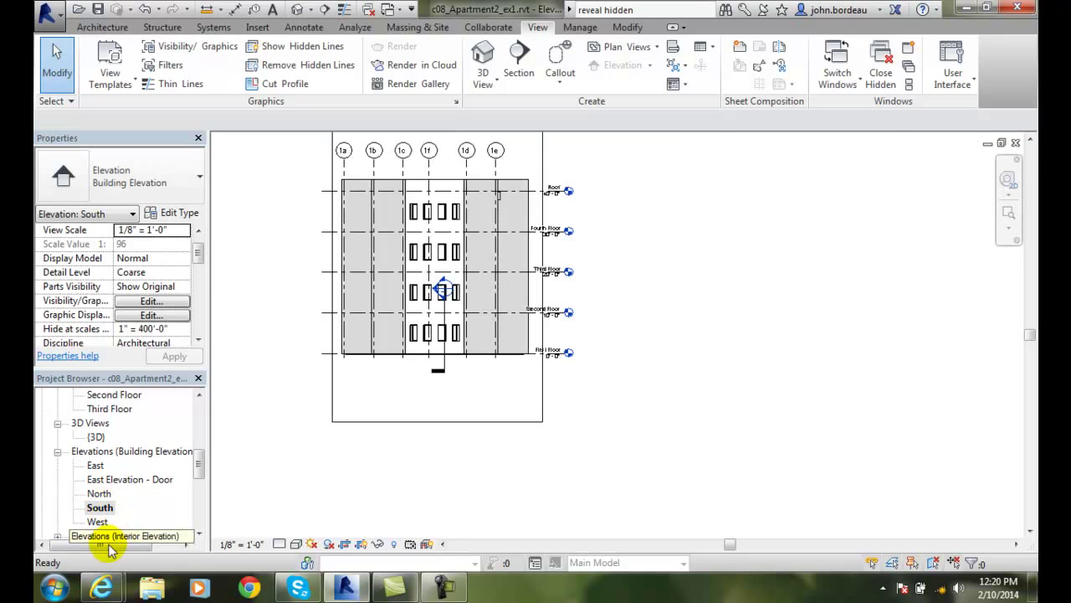
double_click(97, 521)
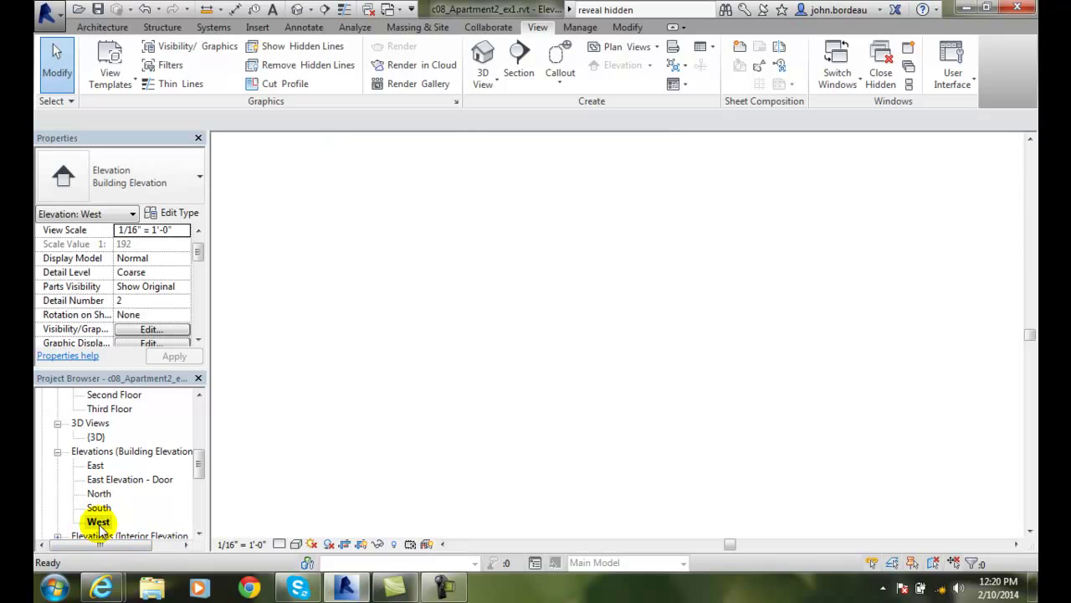
double_click(115, 479)
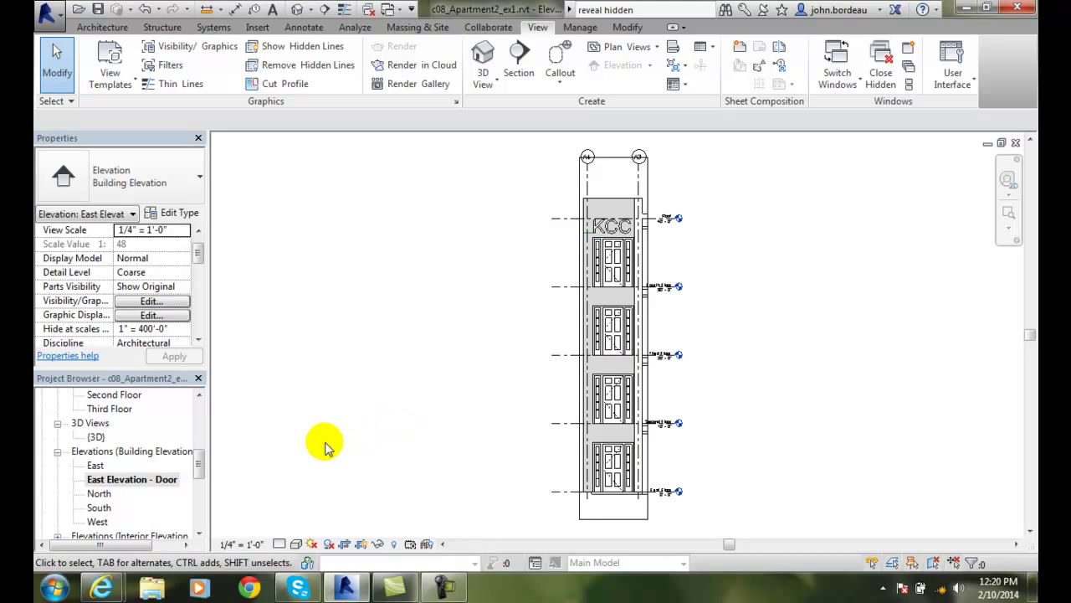
Rename interior view Elevation 2 - a to 'Kitchen Elevation' and open it
drag(201, 465, 200, 480)
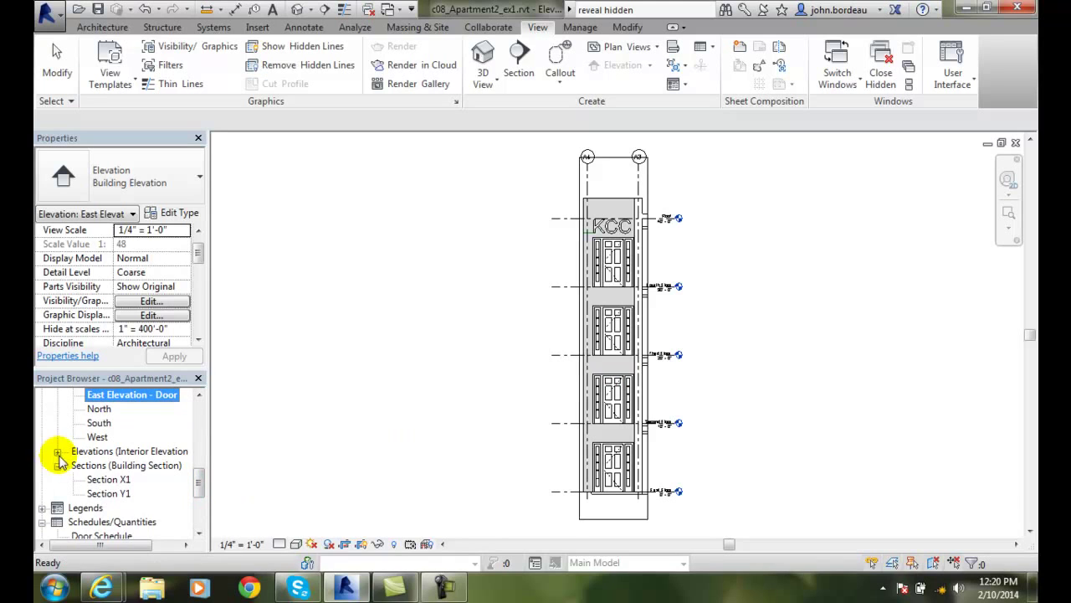
click(56, 451)
click(107, 466)
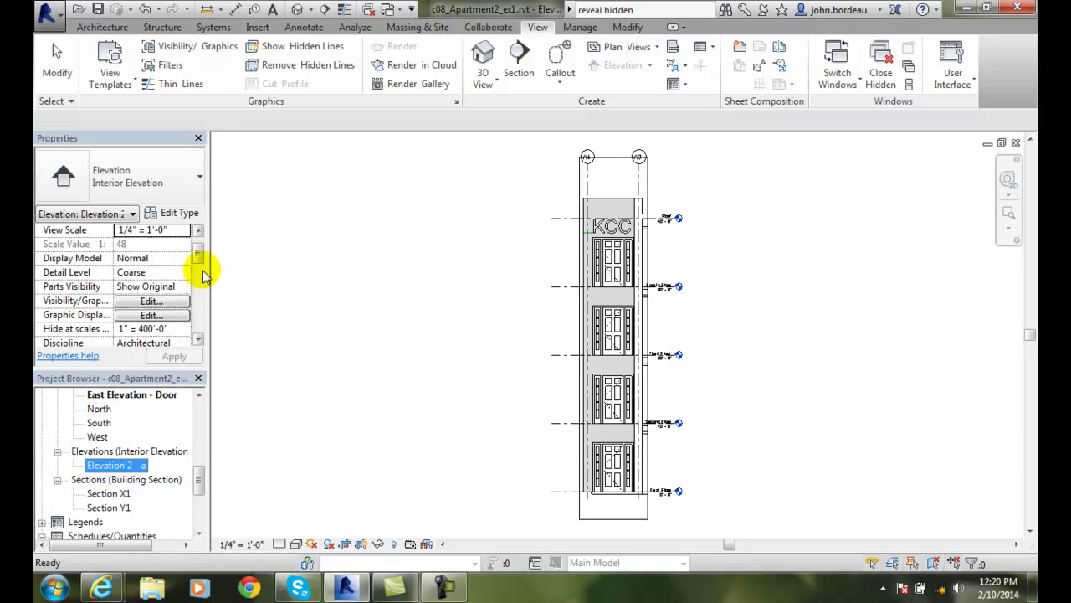
drag(200, 261, 199, 284)
click(157, 301)
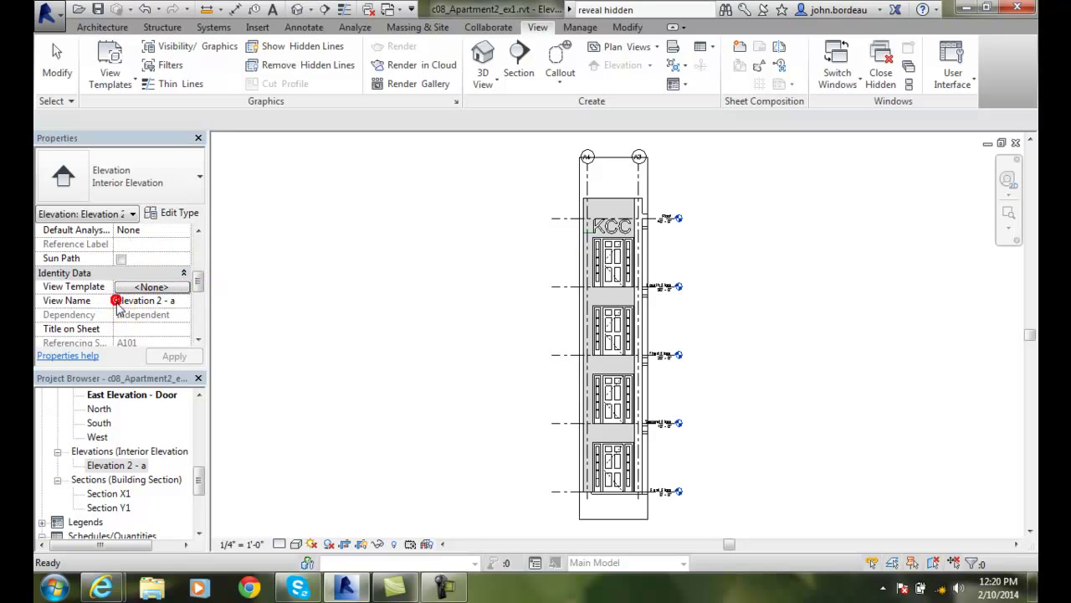
text(Kitc)
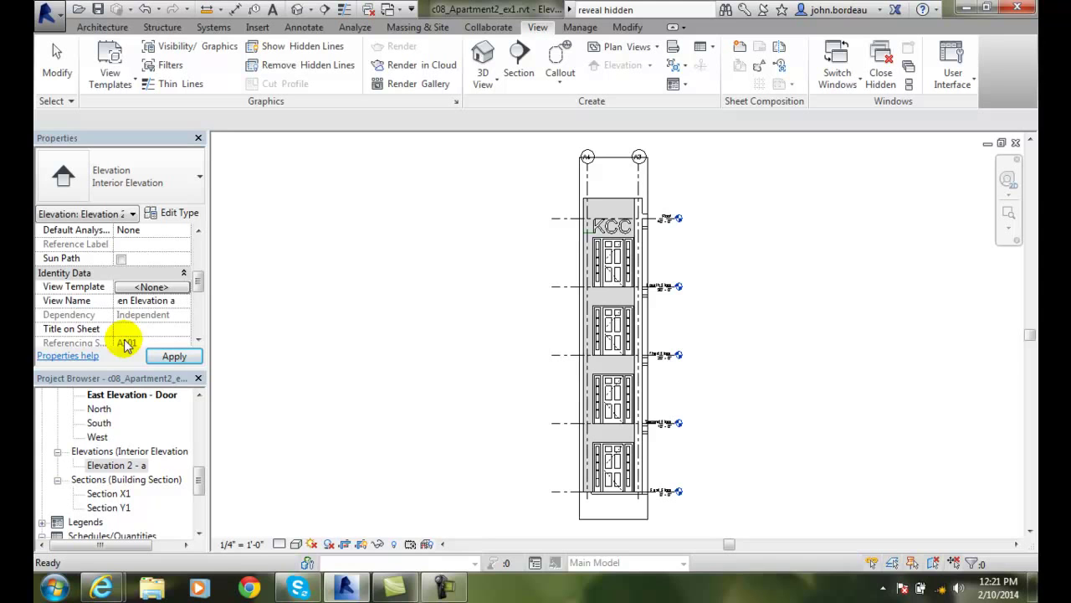
click(174, 356)
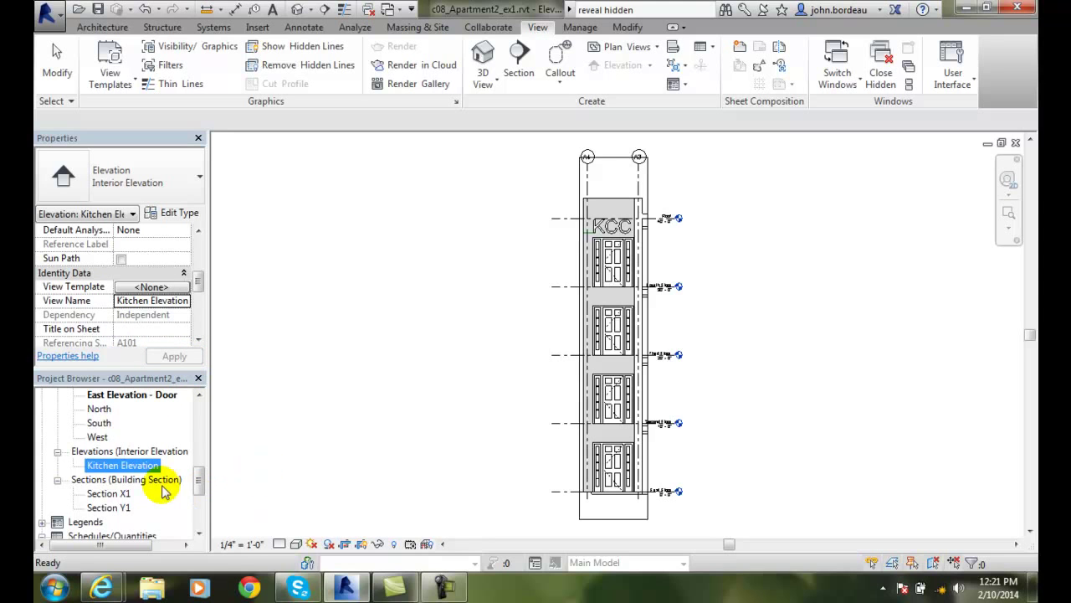
click(127, 469)
double_click(128, 467)
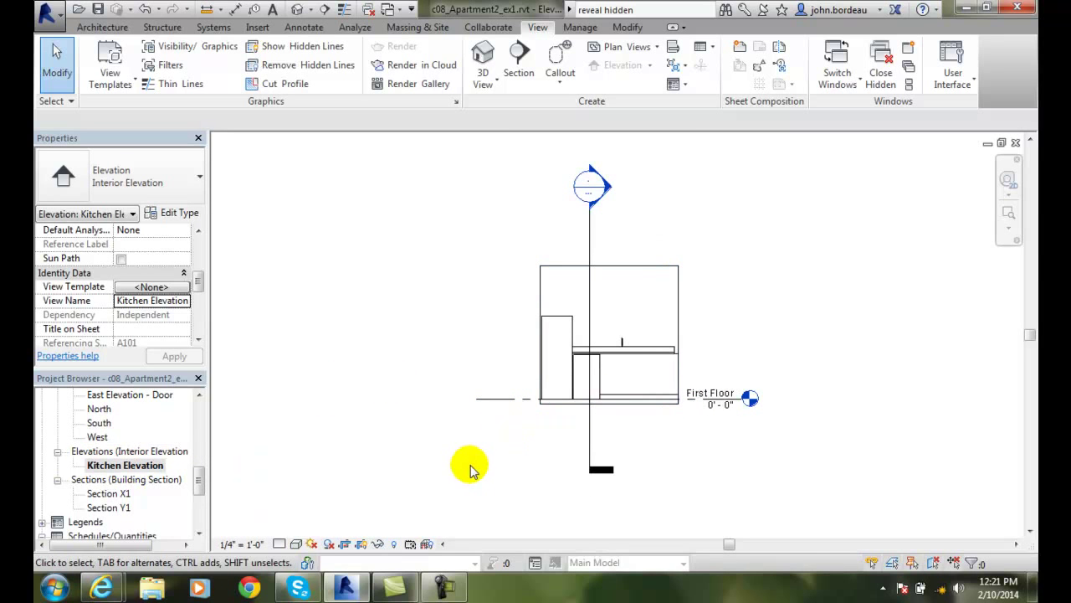
From the First Floor plan, open East Elevation - Door from its east marker, then return
drag(201, 474, 205, 414)
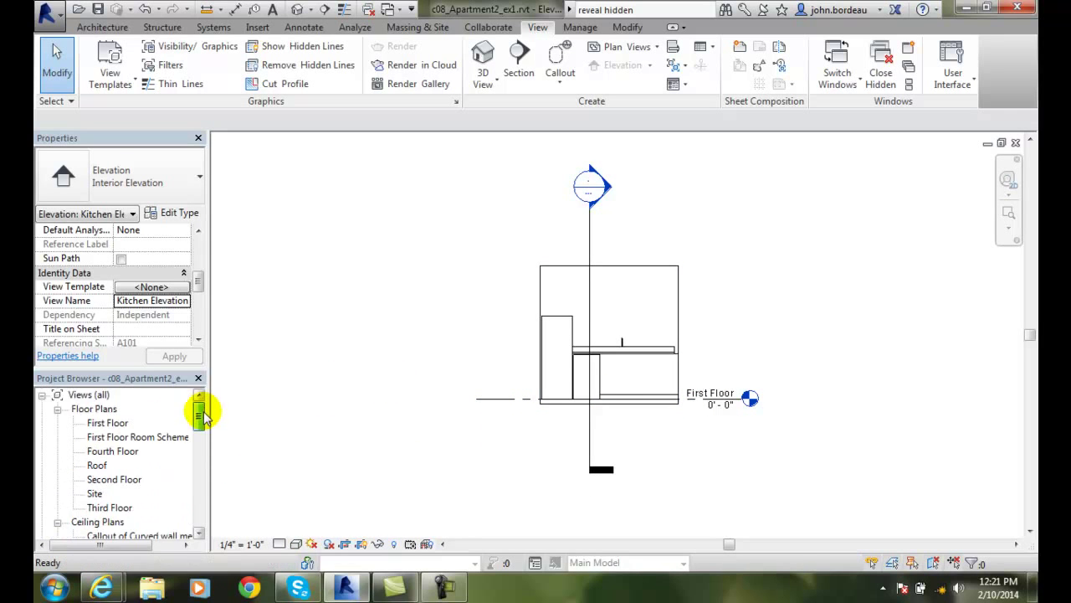
double_click(99, 423)
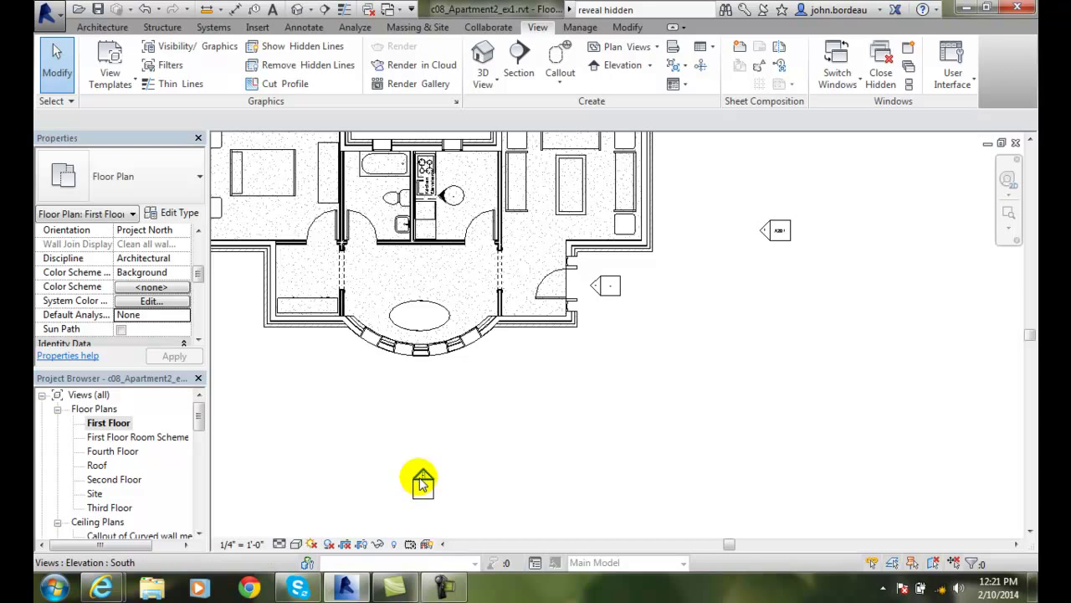
double_click(597, 287)
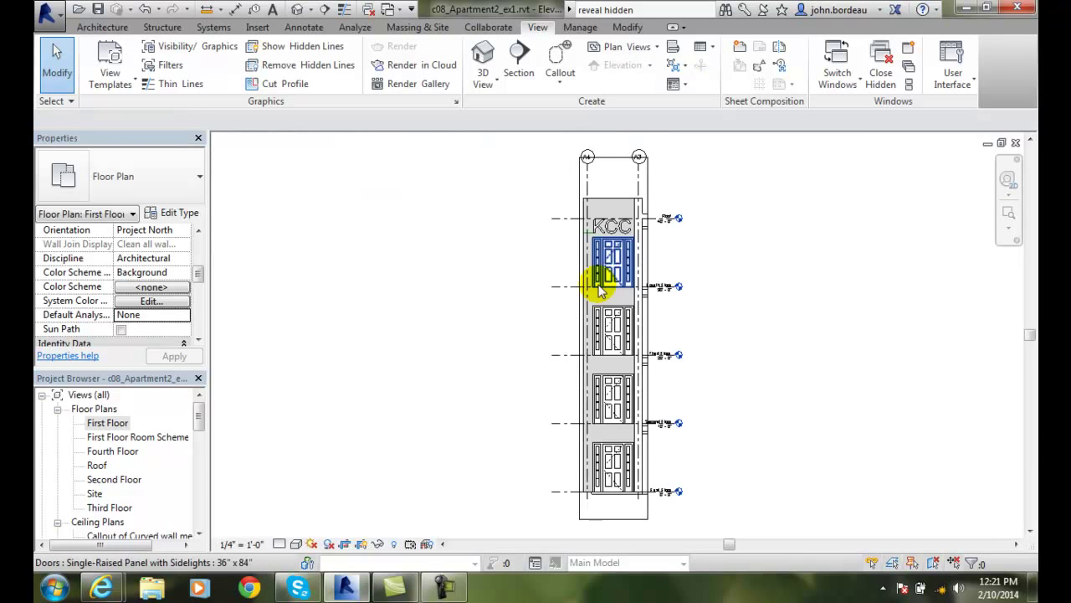
double_click(108, 423)
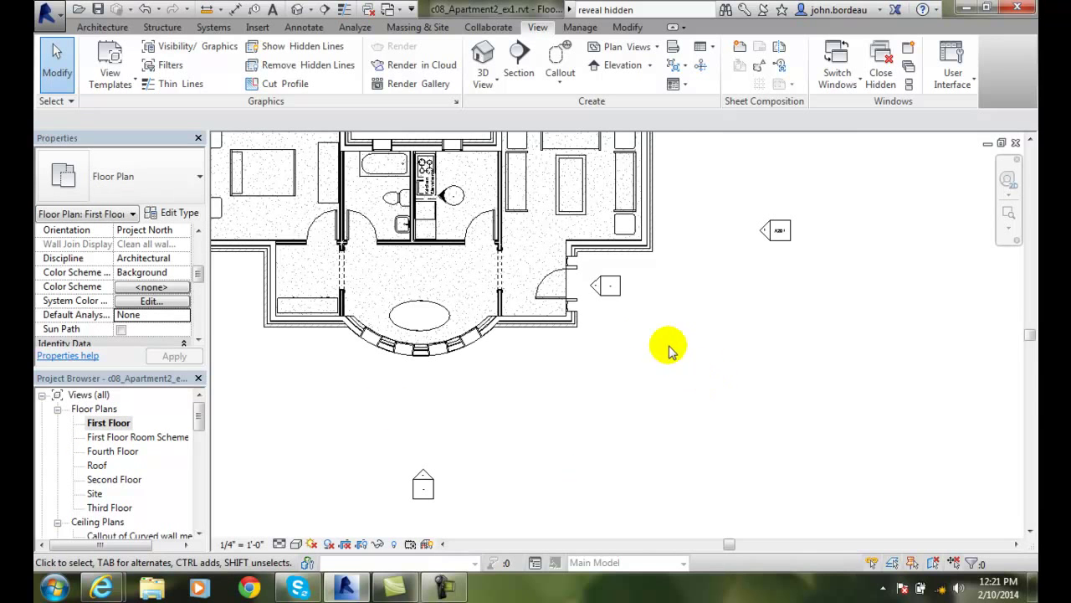
Reopen East Elevation - Door via the marker's Go to Elevation View, then return to First Floor
click(598, 287)
right_click(599, 288)
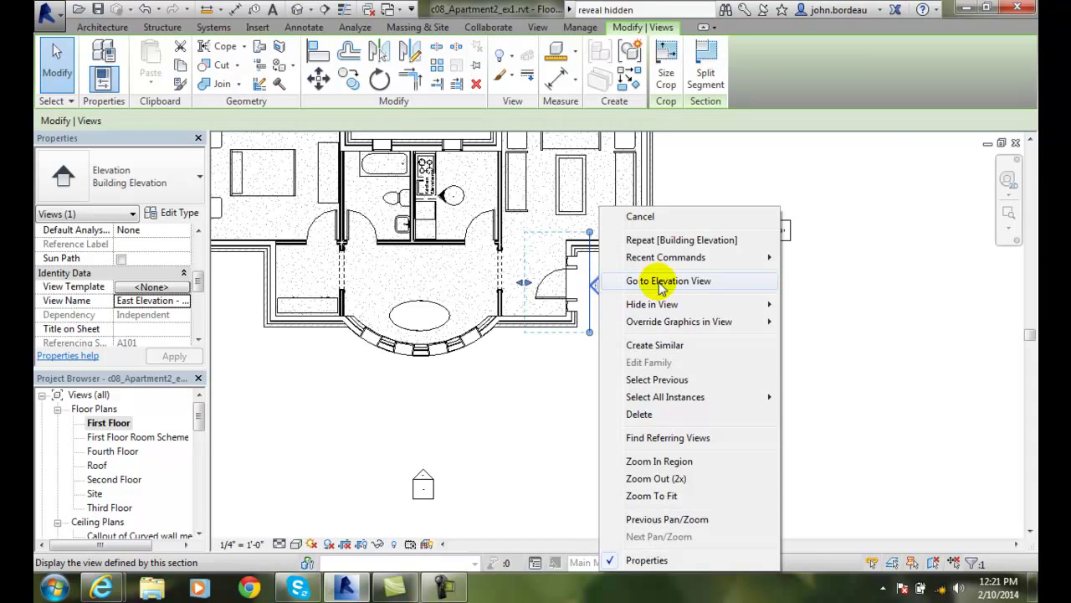
click(661, 282)
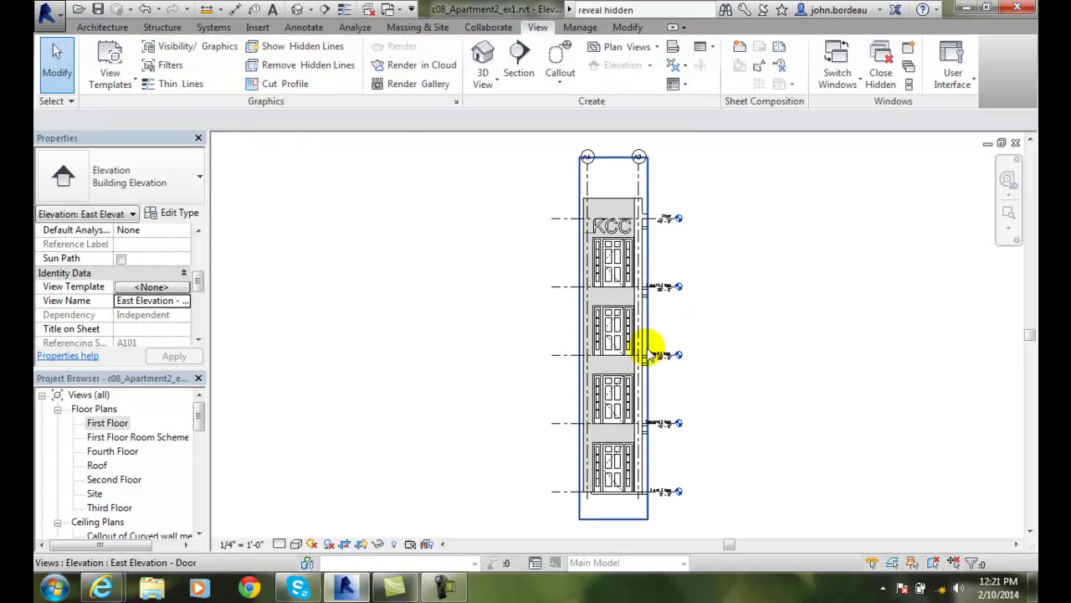
double_click(107, 423)
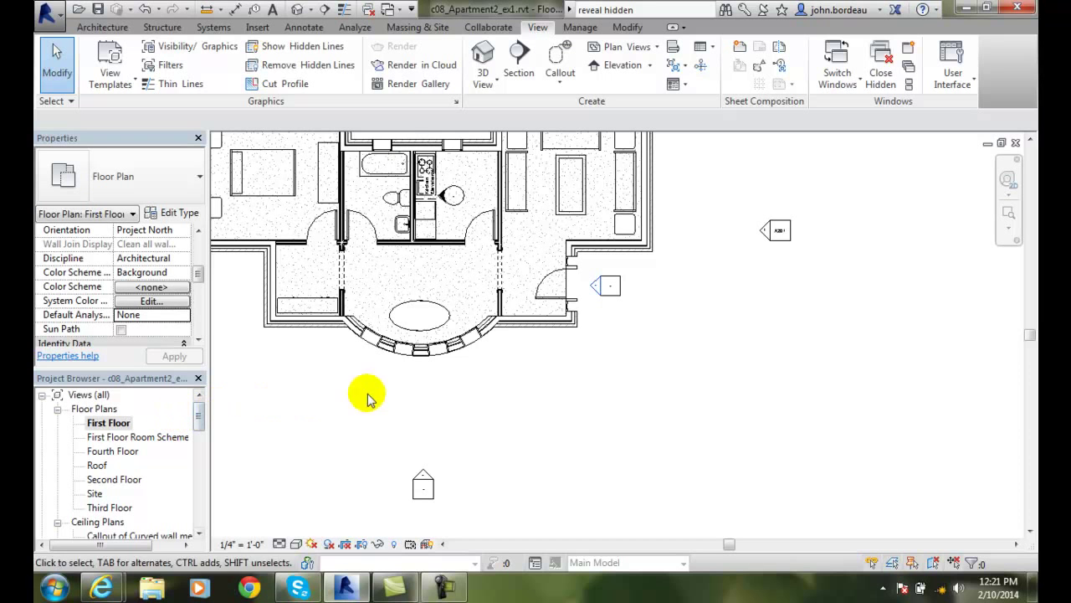
Select the South elevation marker below the building and review its View Scale and View Name
click(423, 477)
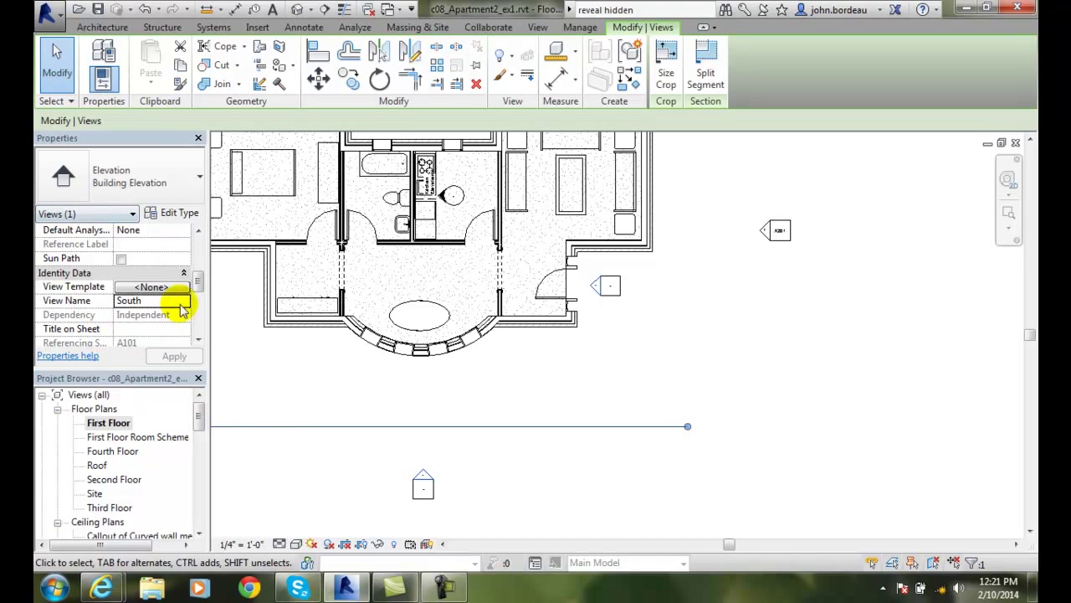
drag(196, 281, 198, 239)
click(144, 244)
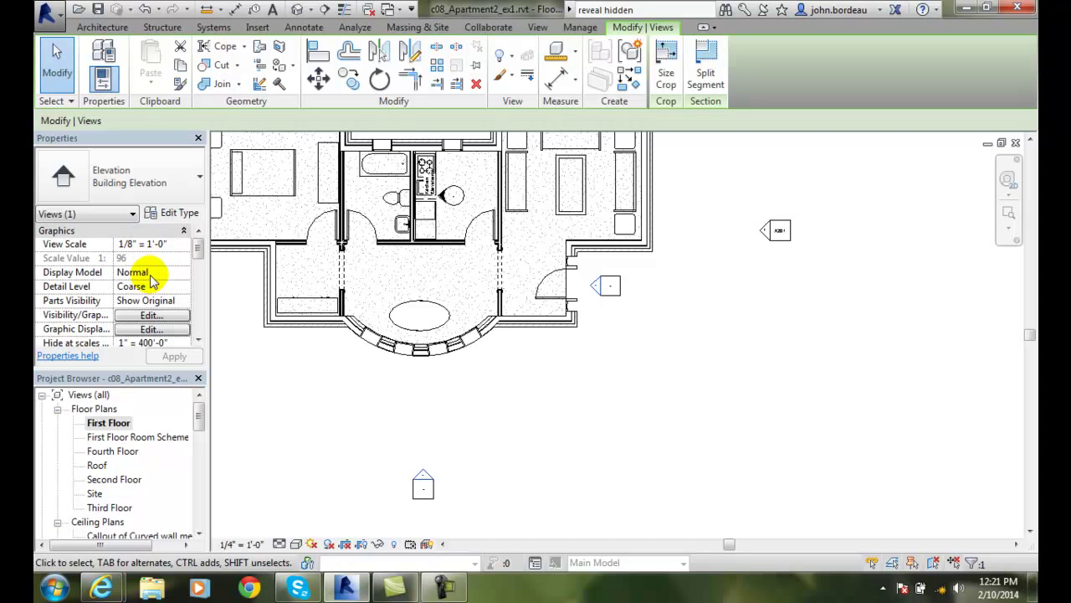
mouse_move(199, 250)
mouse_down()
mouse_move(198, 325)
mouse_move(198, 244)
mouse_move(196, 254)
mouse_up()
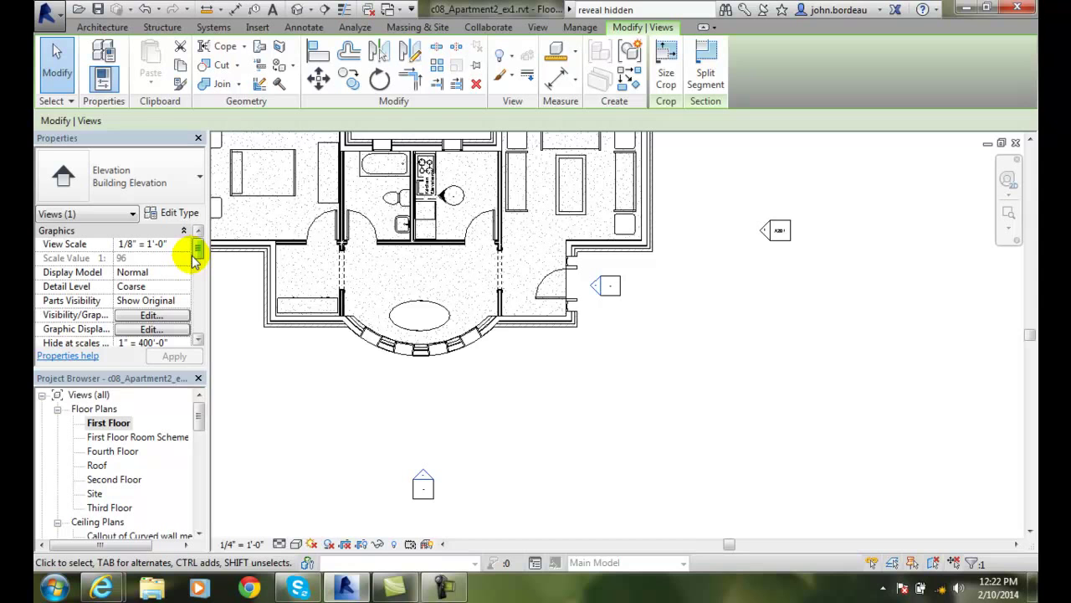
click(418, 402)
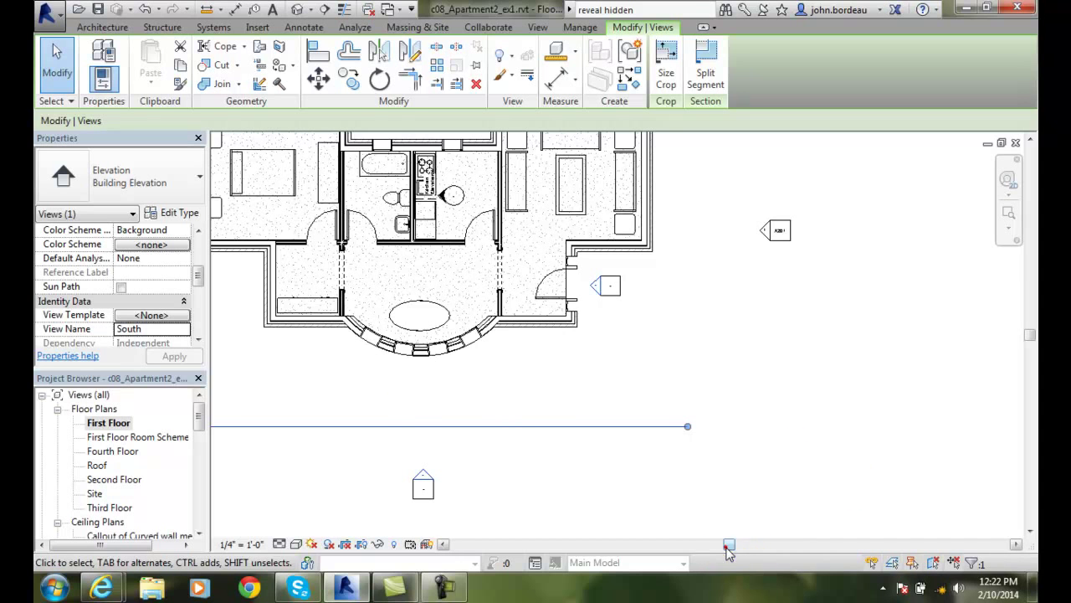
drag(725, 544, 686, 550)
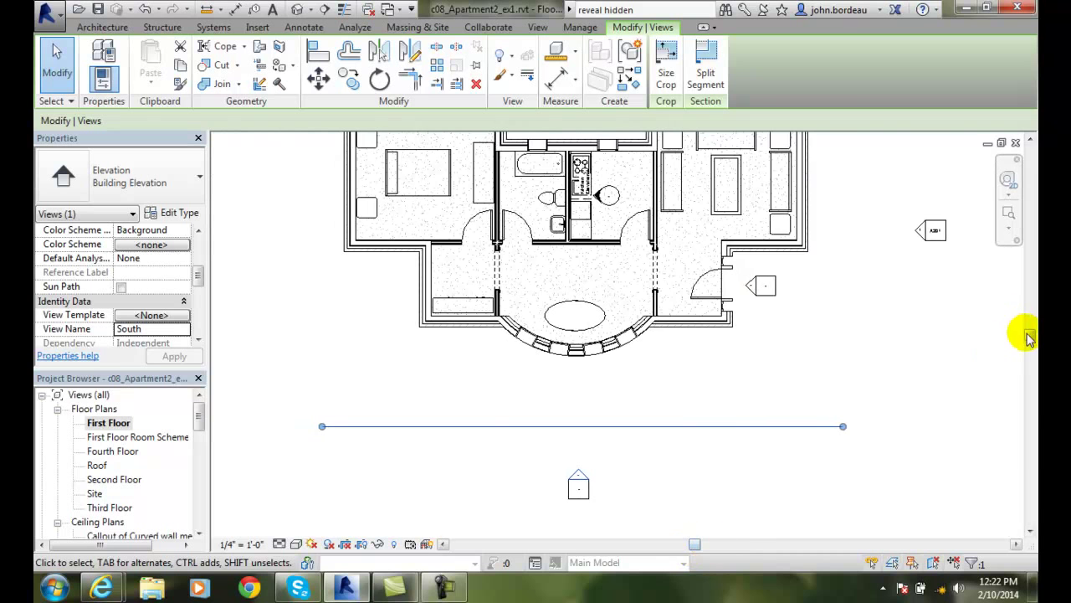
drag(1029, 334, 1029, 317)
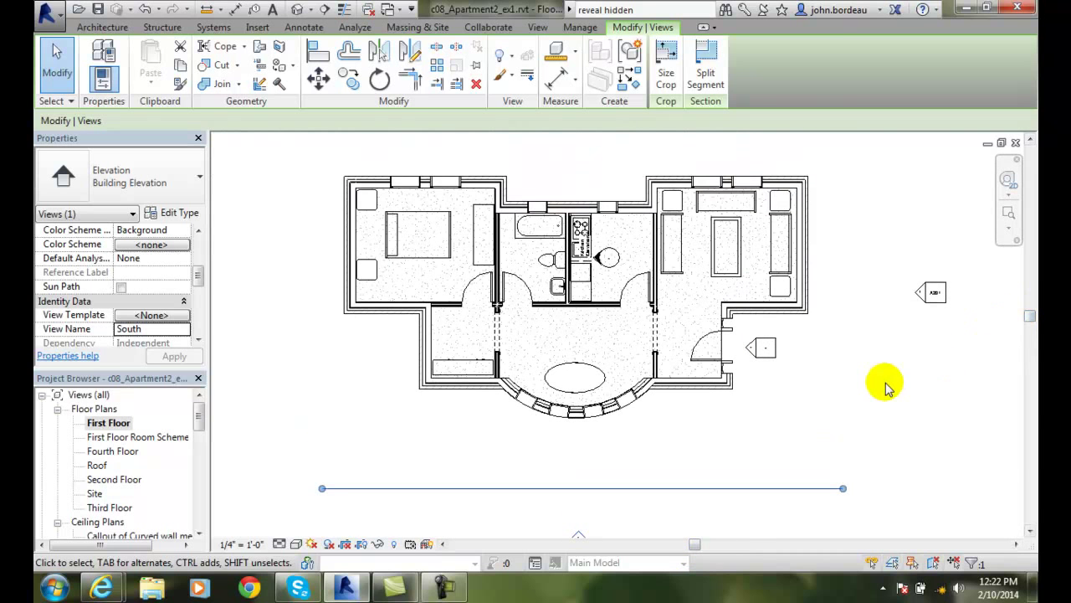